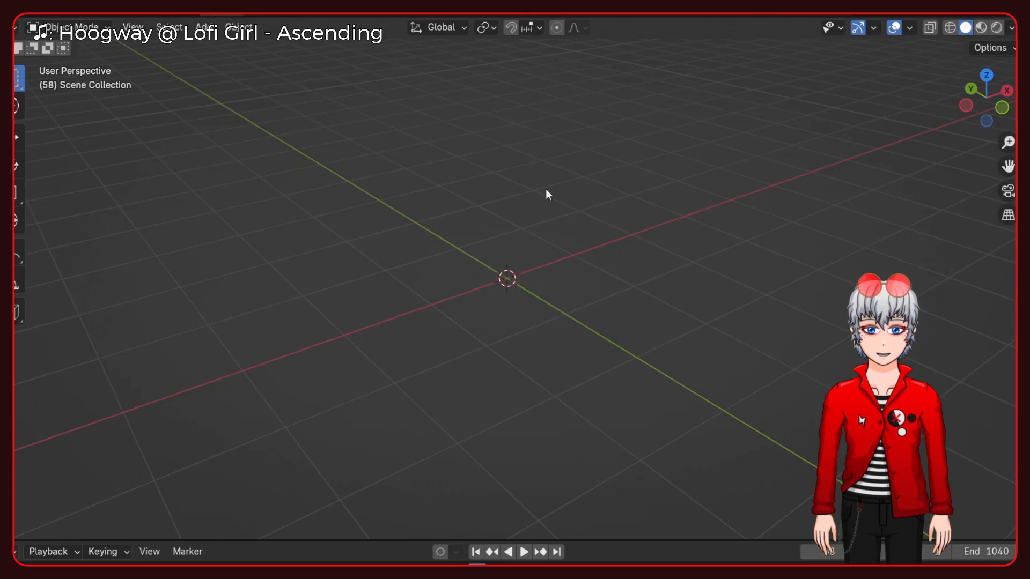
# - Add a plane mesh at the scene's origin
pyautogui.hotkey('shift', 'a')
pyautogui.click(632, 320)
pyautogui.moveTo(497, 336); pyautogui.dragTo(665, 316, button='middle')
pyautogui.scroll(3, 537, 326)
pyautogui.scroll(-4, 537, 326)
pyautogui.scroll(3, 536, 326)
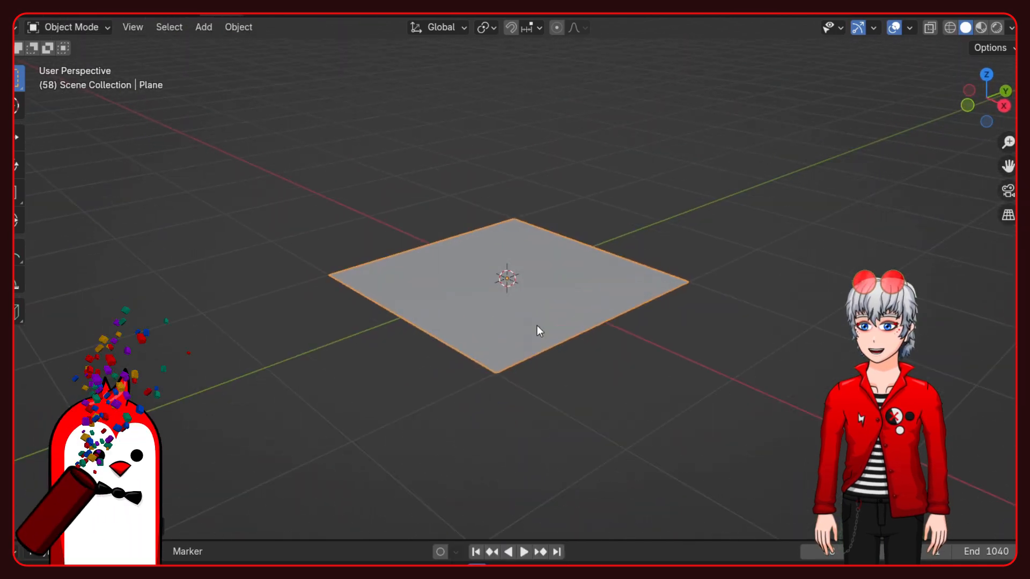
# - Extrude the plane's face downward to turn it into a thick square floor slab
pyautogui.scroll(1, 544, 318)
pyautogui.moveTo(563, 337); pyautogui.dragTo(594, 348, button='middle')
pyautogui.press('Tab')
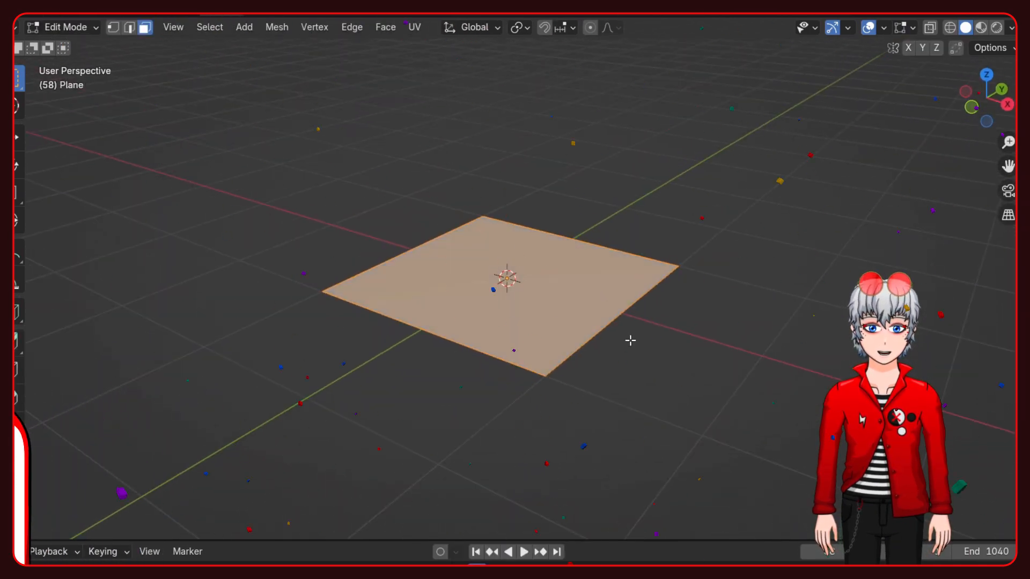
pyautogui.press('e')
pyautogui.click(634, 368)
pyautogui.press('Tab')
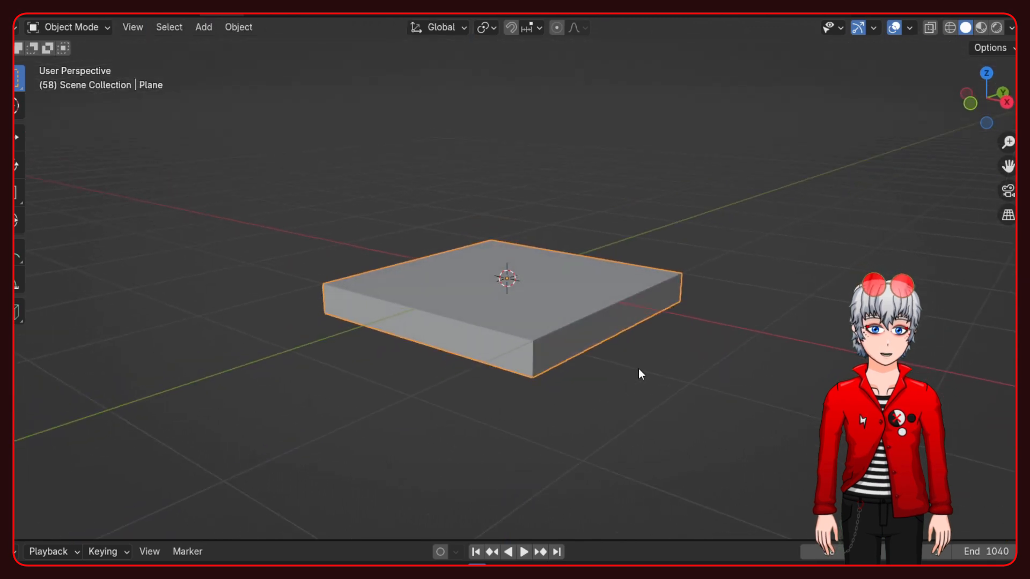
# - Undo the last few edits to the floor slab
pyautogui.hotkey('ctrl', 'z')
pyautogui.hotkey('ctrl', 'z')
pyautogui.hotkey('ctrl', 'z')
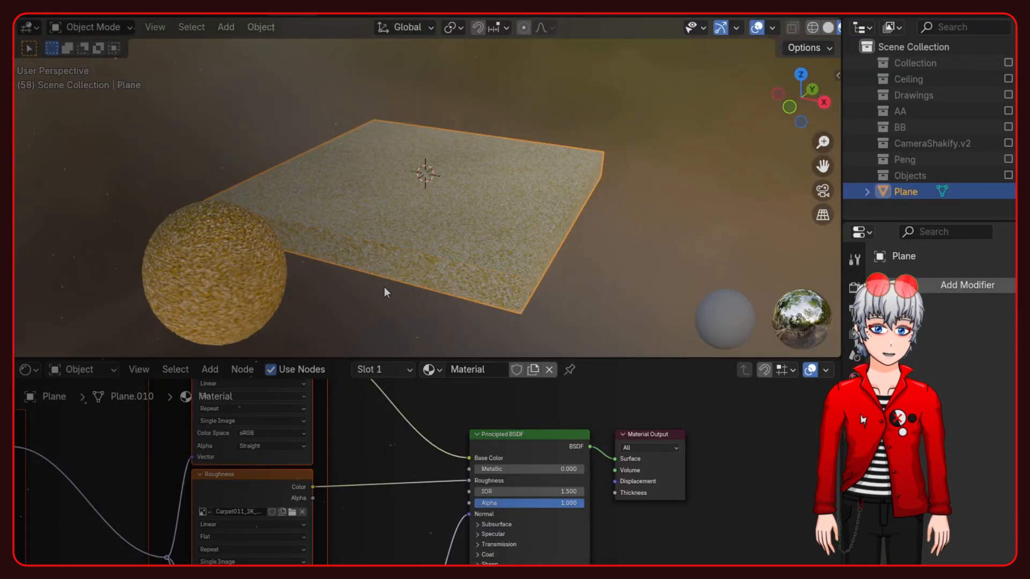
pyautogui.moveTo(458, 282); pyautogui.dragTo(438, 243, button='middle')
pyautogui.scroll(4, 458, 244)
pyautogui.scroll(-1, 442, 240)
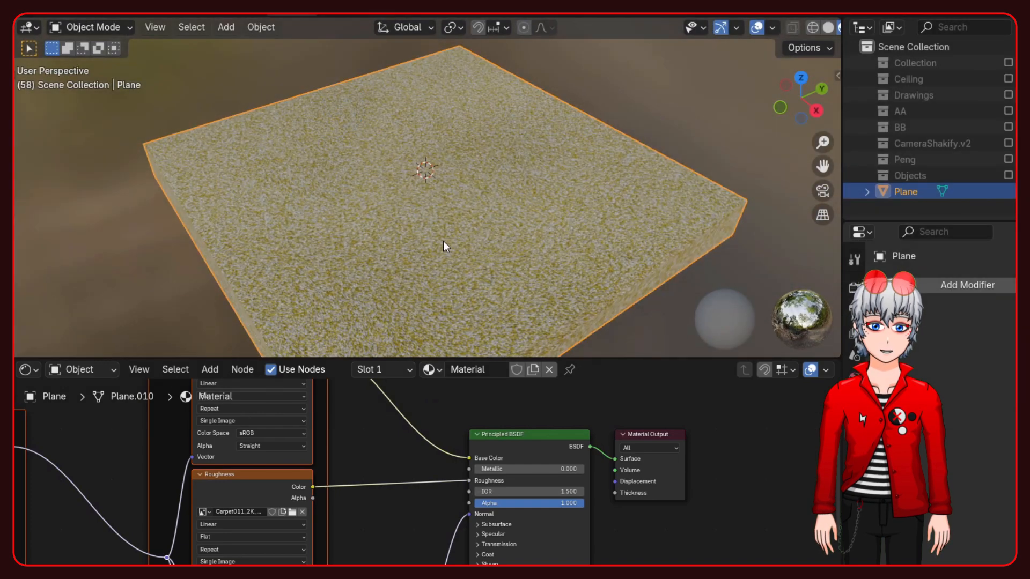
pyautogui.scroll(-2, 443, 240)
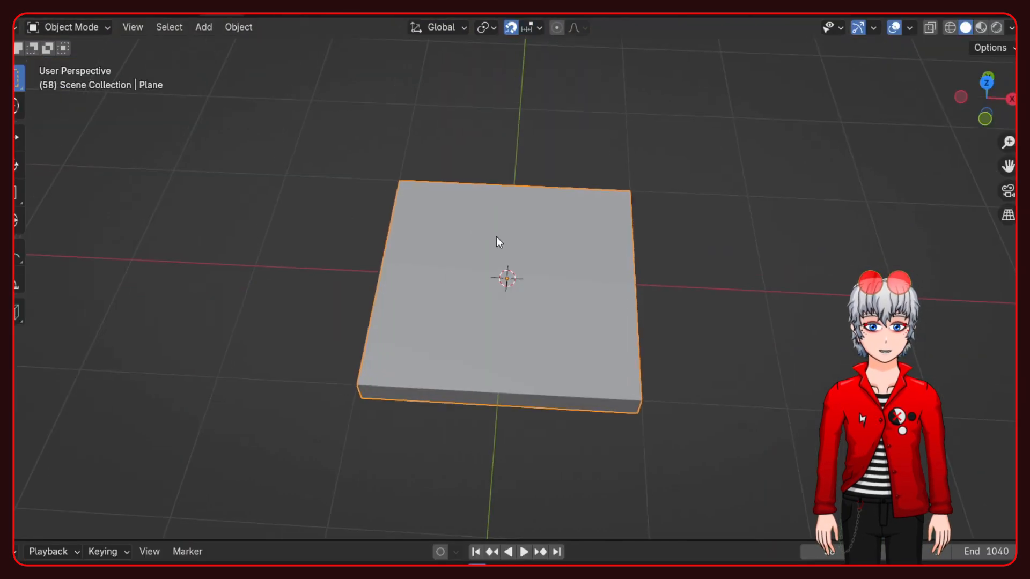
# - Duplicate the floor slab along X and both slabs along Y into a two-by-two grid of linked tiles
pyautogui.hotkey('shift', 'd')
pyautogui.press('x')
pyautogui.click(677, 283)
pyautogui.scroll(-2, 628, 308)
pyautogui.press('y')
pyautogui.click(551, 178)
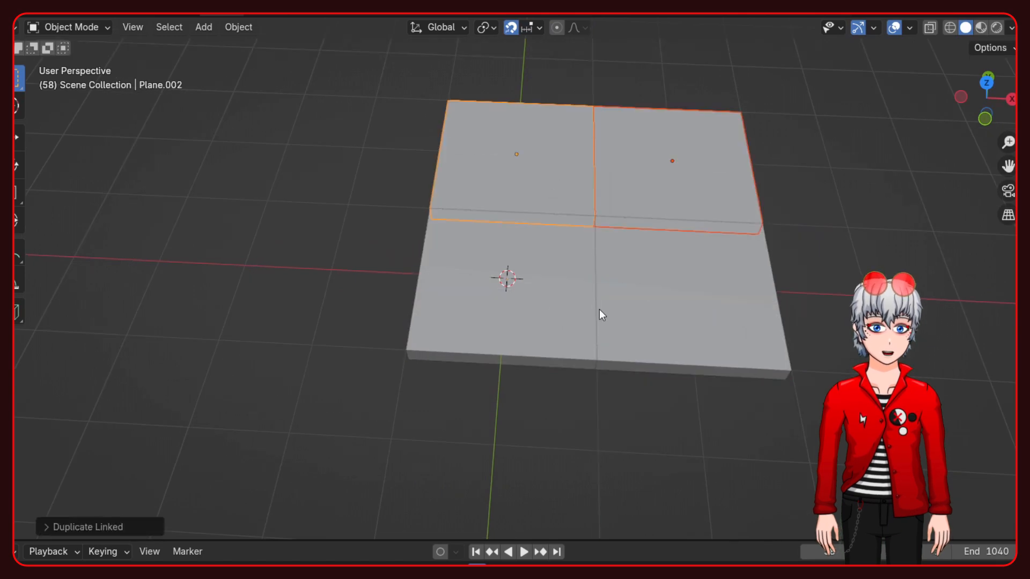
# - Show the viewport in material preview and delete the duplicated floor tiles, keeping the original one at the origin
pyautogui.moveTo(551, 178); pyautogui.dragTo(453, 161, button='middle')
pyautogui.click(424, 407)
pyautogui.click(980, 28)
pyautogui.scroll(-3, 708, 280)
pyautogui.moveTo(705, 276); pyautogui.dragTo(422, 247, button='middle')
pyautogui.press('x')
pyautogui.press('2')
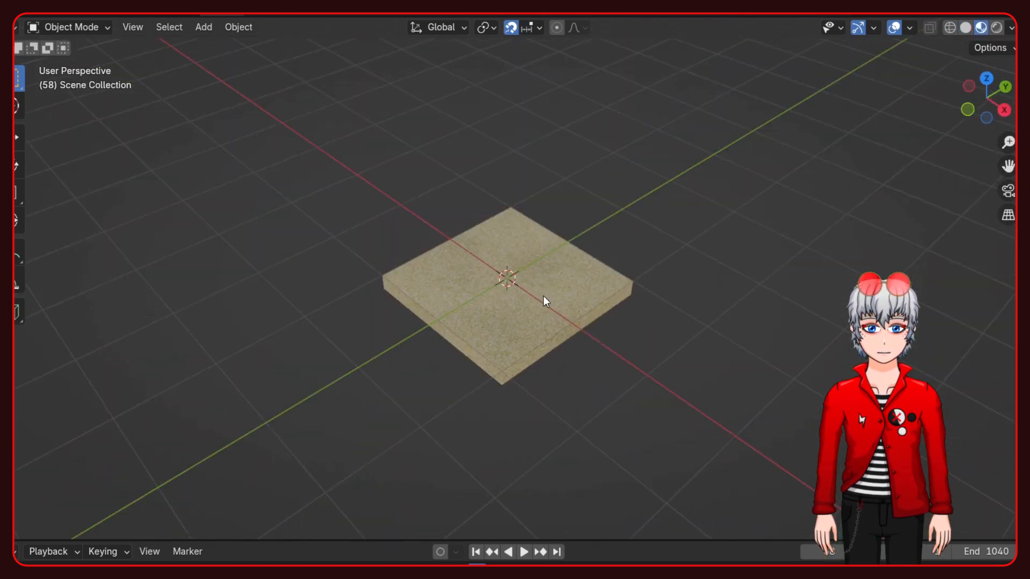
# - Add a new plane at the origin and rotate it 90° about the X axis so it stands upright
pyautogui.hotkey('shift', 'a')
pyautogui.moveTo(520, 298)
pyautogui.click(563, 298)
pyautogui.press('r')
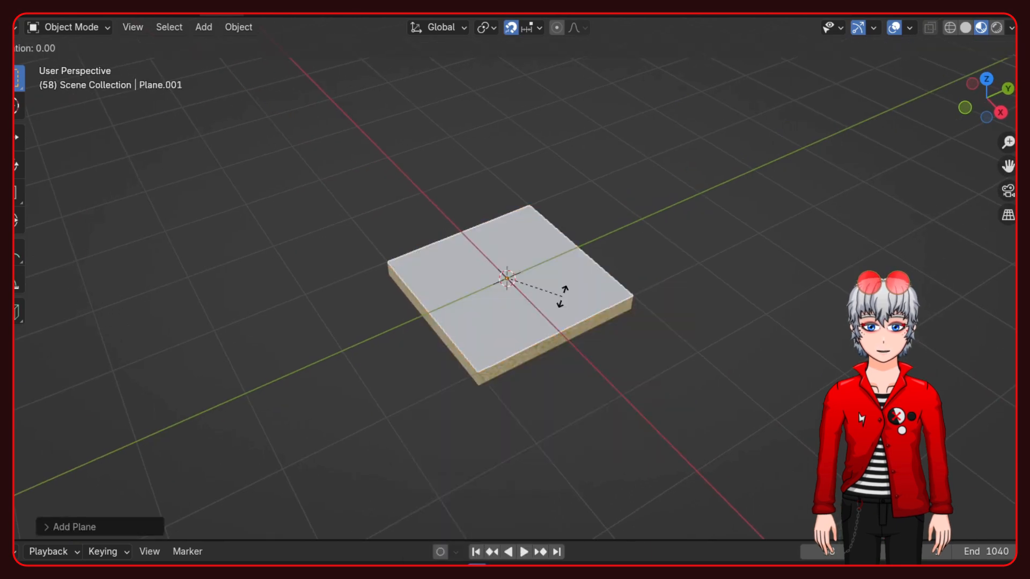
pyautogui.press('9')
pyautogui.press('0')
pyautogui.press('Return')
# - Move the upright plane's geometry up 1 m along Z in edit mode so its lower edge rests on the floor
pyautogui.press('Tab')
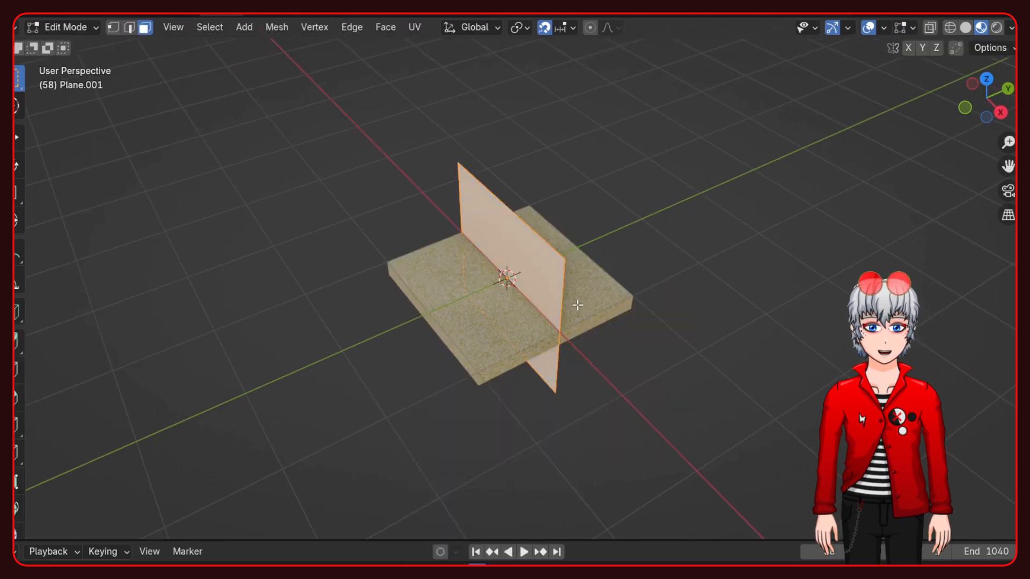
pyautogui.press('g')
pyautogui.press('z')
pyautogui.press('1')
pyautogui.press('Return')
pyautogui.press('Tab')
# - Move the wall object 1 m along the Y axis to the floor tile's back edge
pyautogui.moveTo(546, 292); pyautogui.dragTo(636, 247, button='middle')
pyautogui.press('g')
pyautogui.press('y')
pyautogui.press('1')
pyautogui.press('Return')
# - Raise the wall's top edge 1 m along Z in edit mode to make the wall 3 m high
pyautogui.press('Tab')
pyautogui.press('Tab')
pyautogui.press('Tab')
pyautogui.press('n')
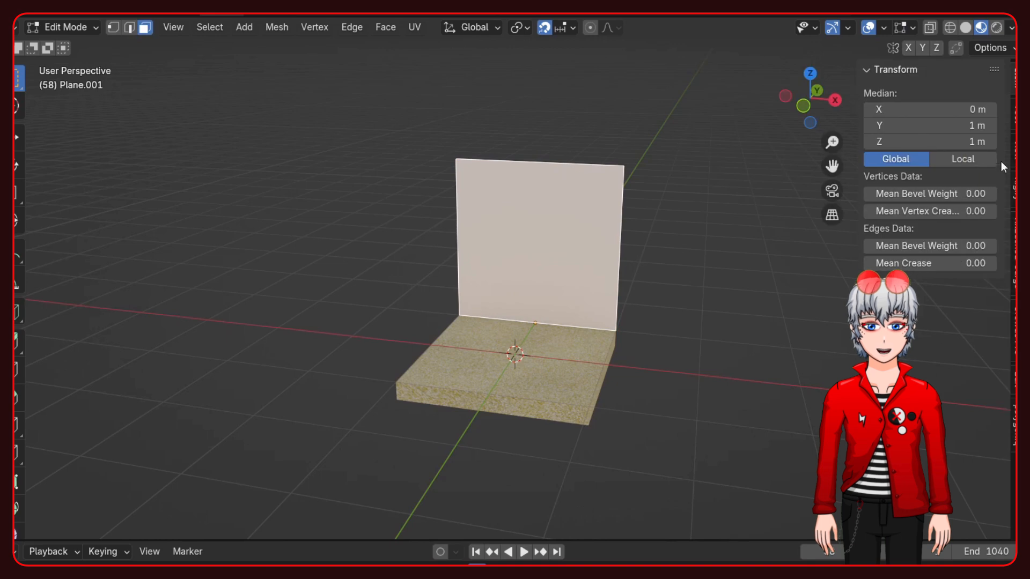
pyautogui.press('2')
pyautogui.press('g')
pyautogui.press('z')
pyautogui.press('1')
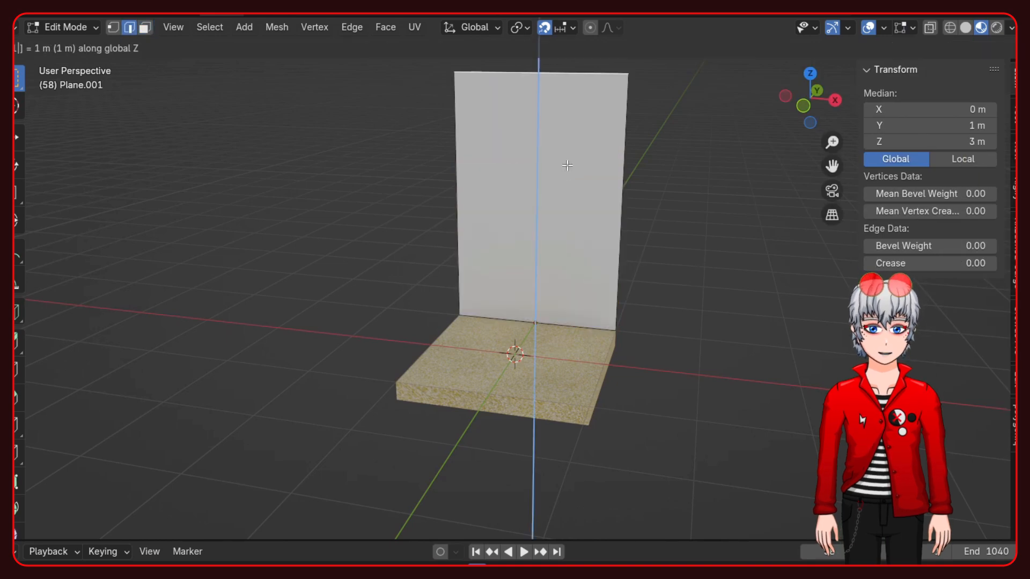
pyautogui.press('Return')
pyautogui.press('Tab')
# - Extrude narrow strips along the wall's top and bottom 0.1 m outward as trim and baseboard
pyautogui.scroll(-2, 584, 224)
pyautogui.keyDown('shift'); pyautogui.moveTo(583, 226); pyautogui.dragTo(582, 277, button='middle'); pyautogui.keyUp('shift')
pyautogui.moveTo(841, 341); pyautogui.dragTo(795, 329, button='middle')
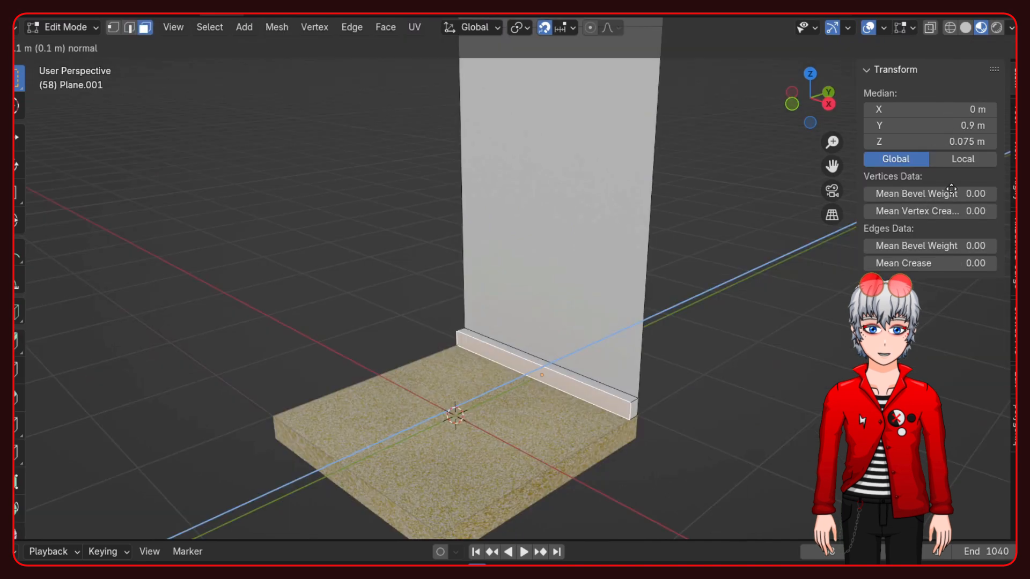
pyautogui.moveTo(568, 177); pyautogui.dragTo(588, 163, button='middle')
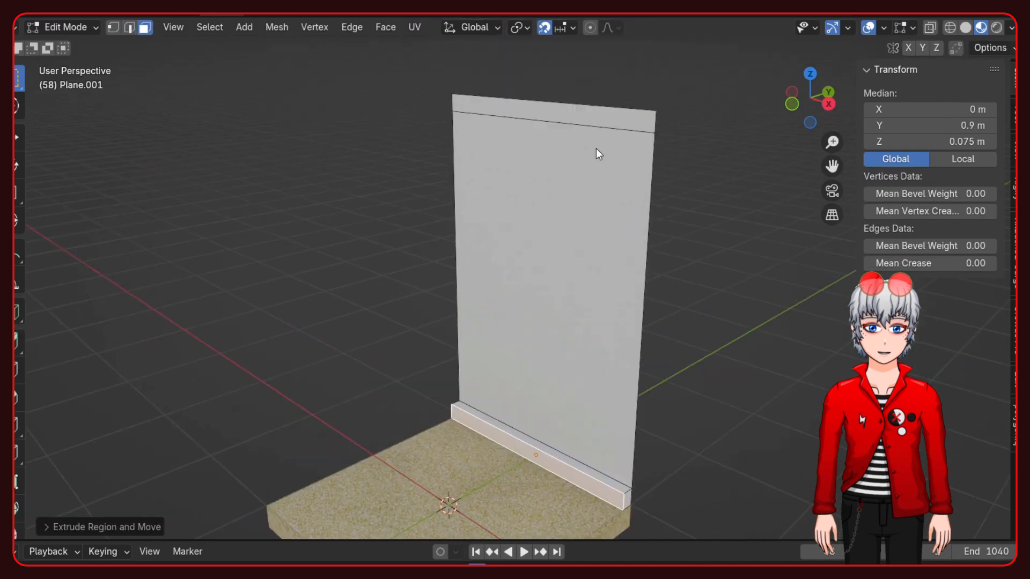
pyautogui.click(614, 217)
pyautogui.press('Tab')
pyautogui.moveTo(384, 329); pyautogui.dragTo(551, 288, button='middle')
pyautogui.click(375, 359)
pyautogui.scroll(-1, 408, 375)
pyautogui.moveTo(433, 385); pyautogui.dragTo(436, 416, button='middle')
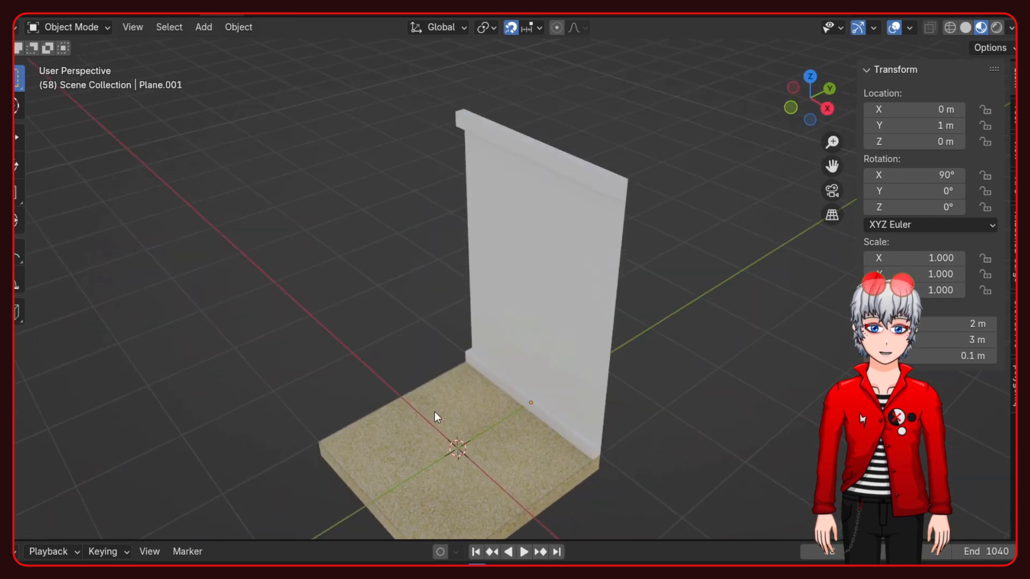
# - Move the wall's main face between the two trims along the Y axis in edit mode
pyautogui.moveTo(435, 326); pyautogui.dragTo(428, 271, button='middle')
pyautogui.scroll(-1, 441, 285)
pyautogui.moveTo(503, 341); pyautogui.dragTo(468, 332, button='middle')
pyautogui.click(512, 346)
pyautogui.press('Tab')
pyautogui.moveTo(568, 340); pyautogui.dragTo(524, 294, button='middle')
pyautogui.click(523, 294)
pyautogui.click(129, 28)
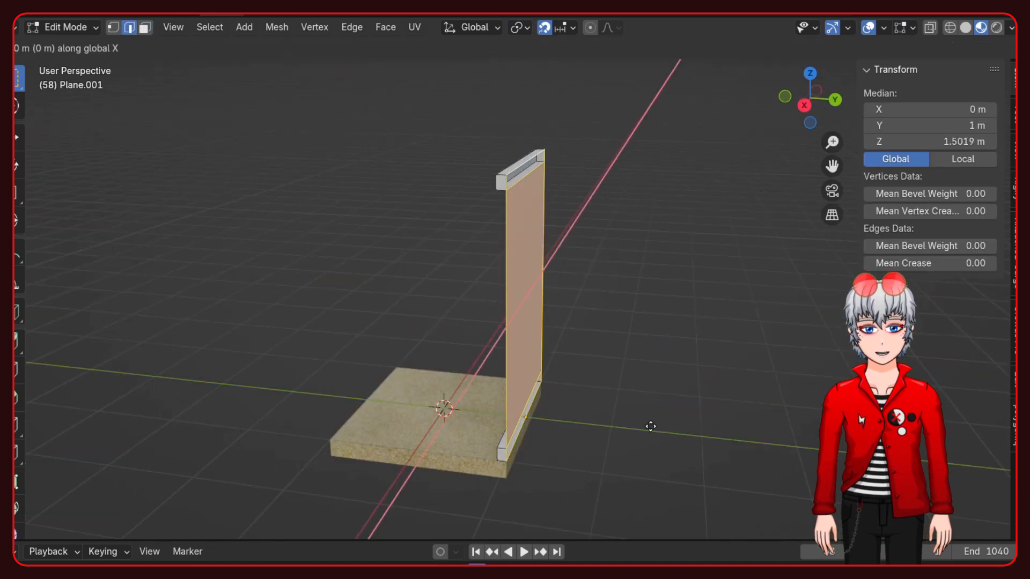
pyautogui.press('y')
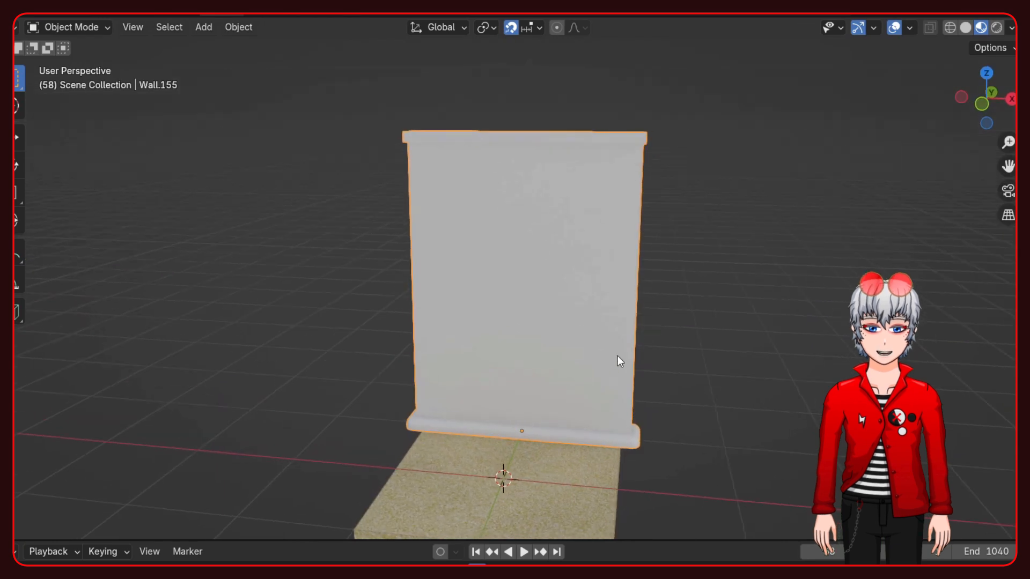
pyautogui.click(627, 364)
# - Duplicate the wall piece along the X axis
pyautogui.hotkey('shift', 'd')
pyautogui.press('x')
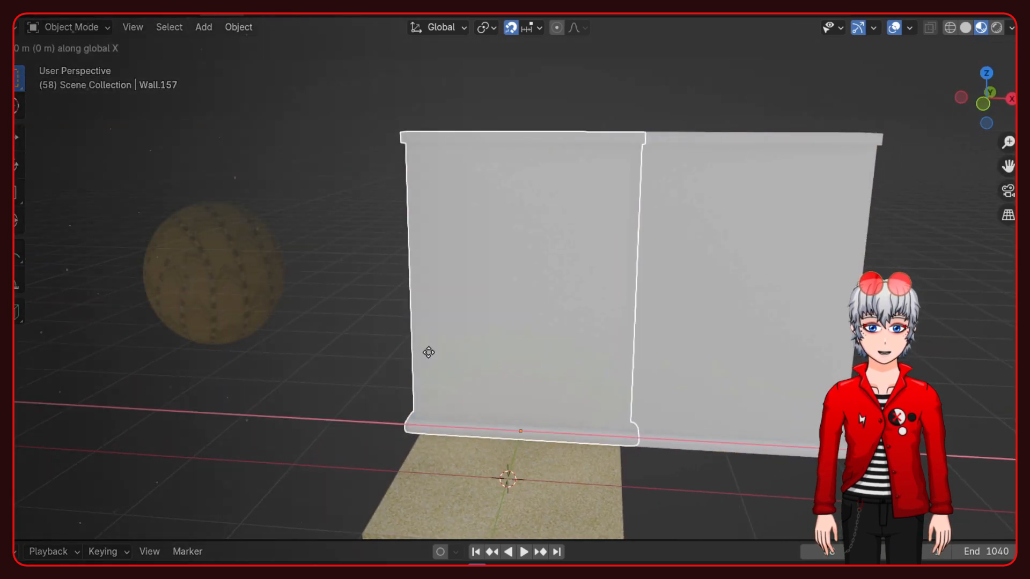
pyautogui.click(355, 367)
pyautogui.press('x')
pyautogui.click(595, 361)
pyautogui.moveTo(748, 390); pyautogui.dragTo(416, 368, button='middle')
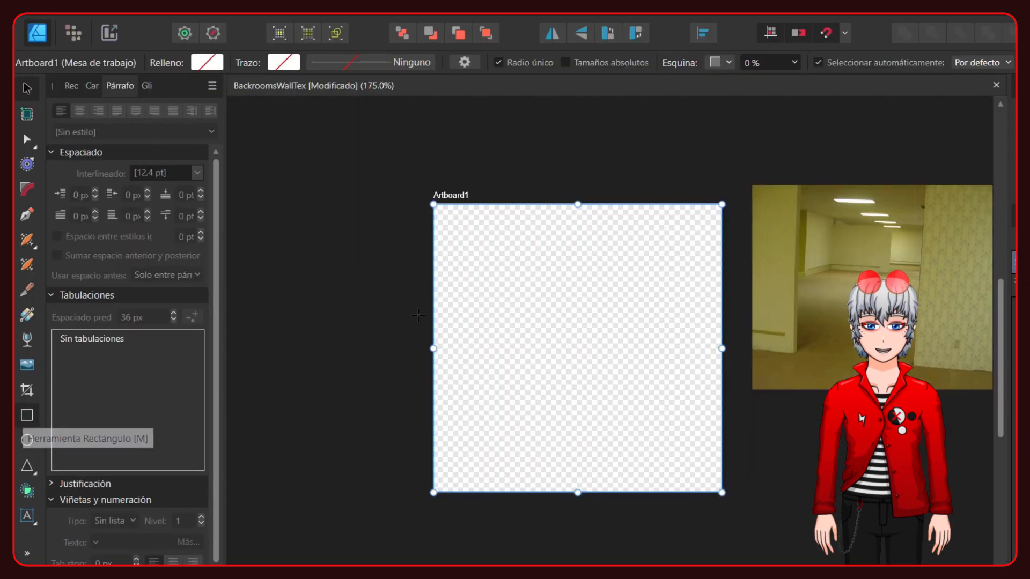
# - Switch to Affinity Designer and draw a dark olive rectangle fitted to the whole square artboard
pyautogui.click(27, 414)
pyautogui.moveTo(518, 242); pyautogui.dragTo(616, 413)
pyautogui.click(27, 89)
pyautogui.moveTo(551, 286); pyautogui.dragTo(451, 243)
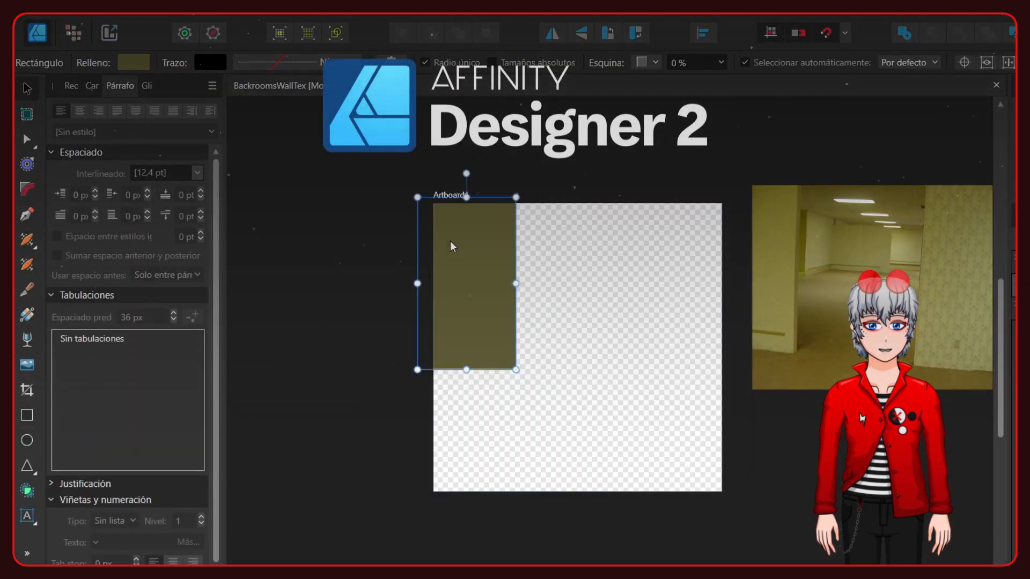
pyautogui.moveTo(531, 376); pyautogui.dragTo(721, 492)
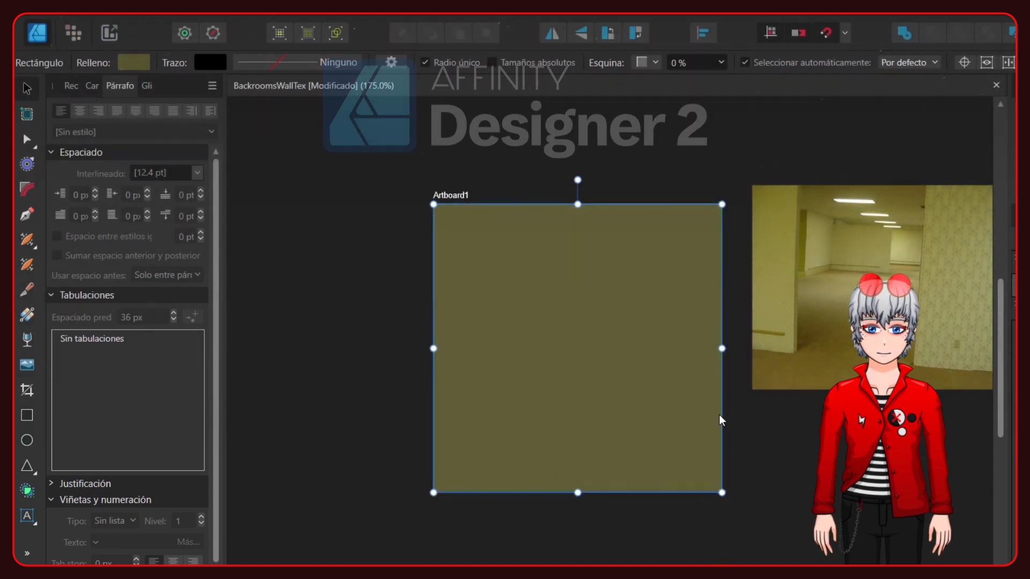
# - Narrow the rectangle into a vertical strip along the artboard's left edge and stack light olive blocks down it
pyautogui.moveTo(721, 348); pyautogui.dragTo(578, 352)
pyautogui.click(619, 355)
pyautogui.click(502, 270)
pyautogui.click(645, 290)
pyautogui.click(518, 301)
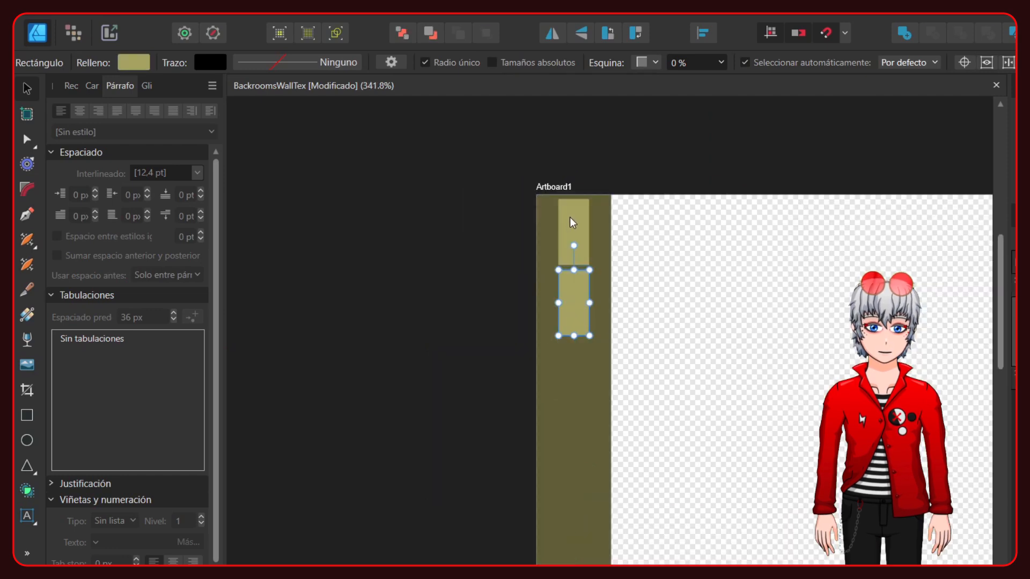
pyautogui.click(564, 379)
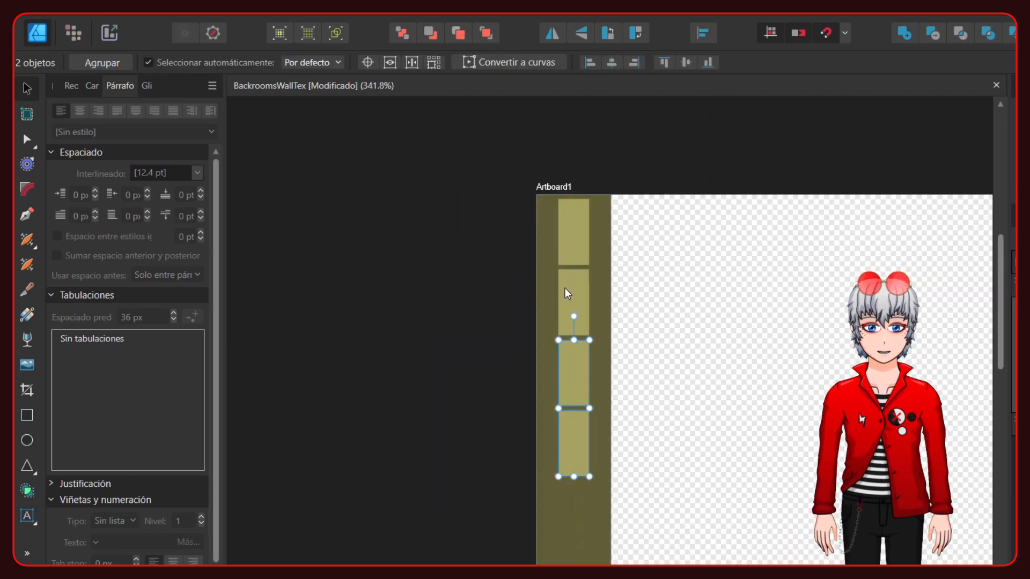
# - Place two olive rectangles side by side next to the block strip and shear them in opposite directions into a chevron
pyautogui.keyDown('ctrl'); pyautogui.scroll(1, 563, 292); pyautogui.keyUp('ctrl')
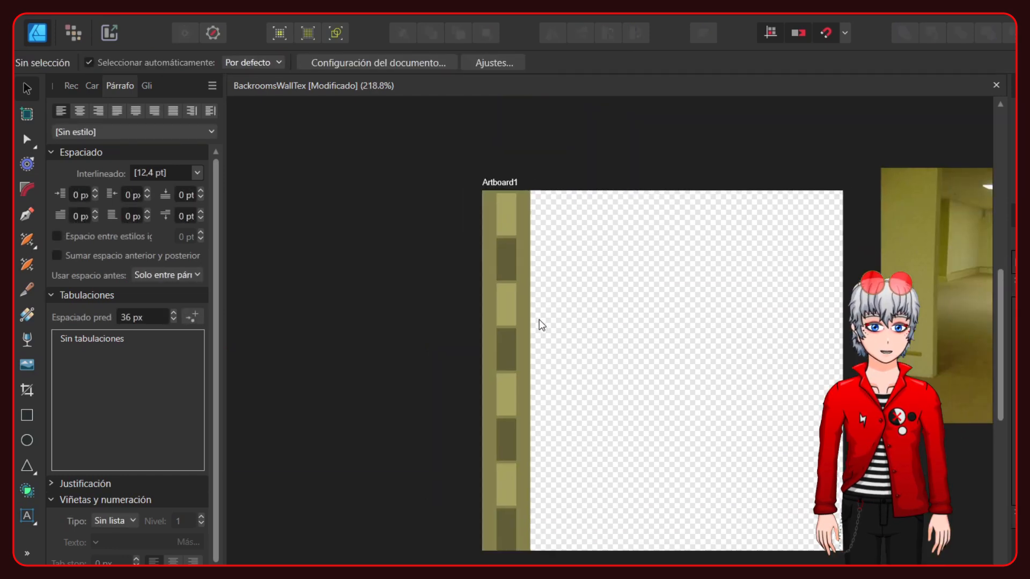
pyautogui.click(540, 325)
pyautogui.moveTo(564, 370); pyautogui.dragTo(664, 370)
pyautogui.click(766, 393)
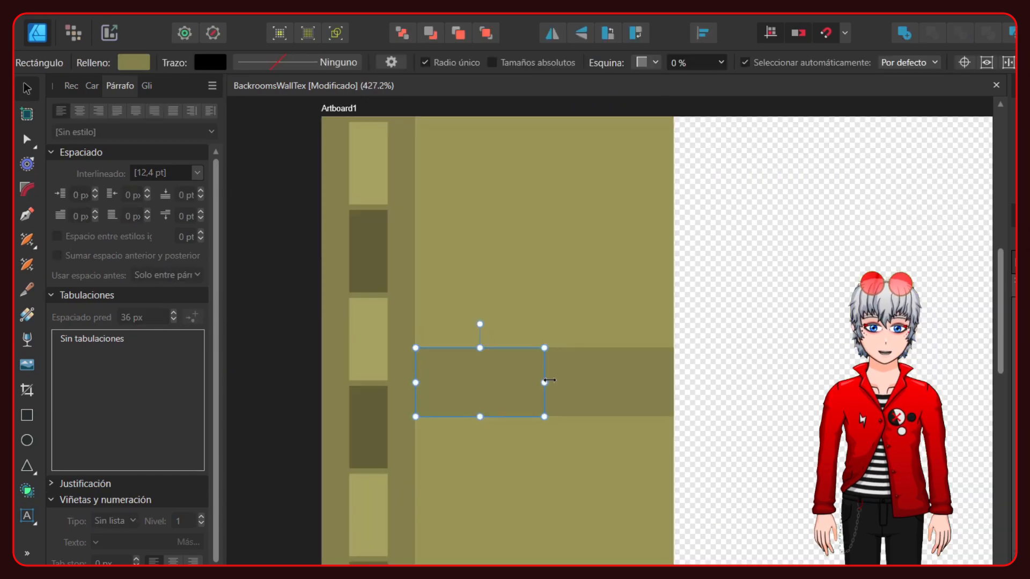
pyautogui.moveTo(550, 380); pyautogui.dragTo(550, 243)
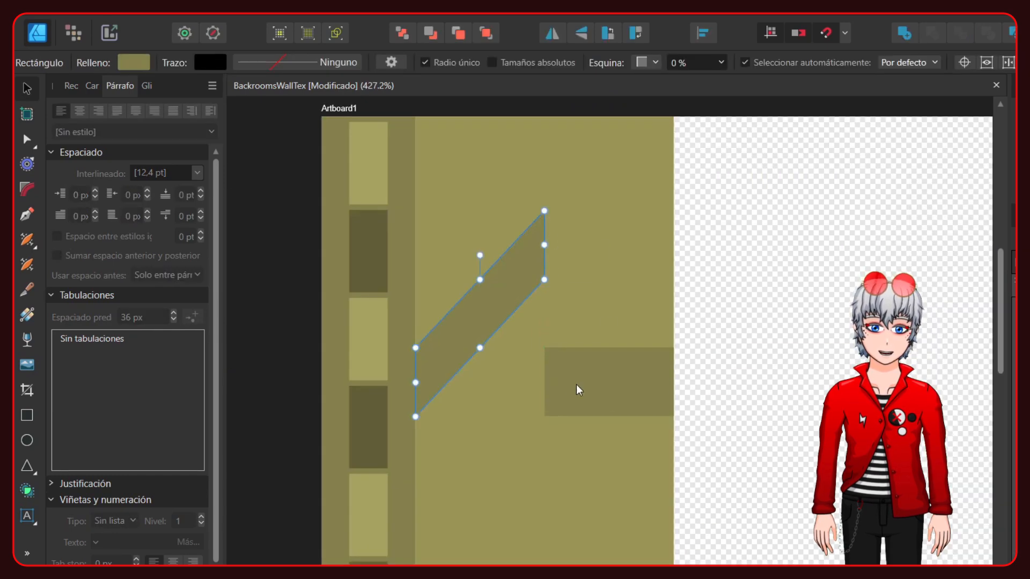
pyautogui.click(573, 368)
pyautogui.moveTo(538, 379); pyautogui.dragTo(544, 247)
pyautogui.keyDown('shift'); pyautogui.click(507, 281); pyautogui.keyUp('shift')
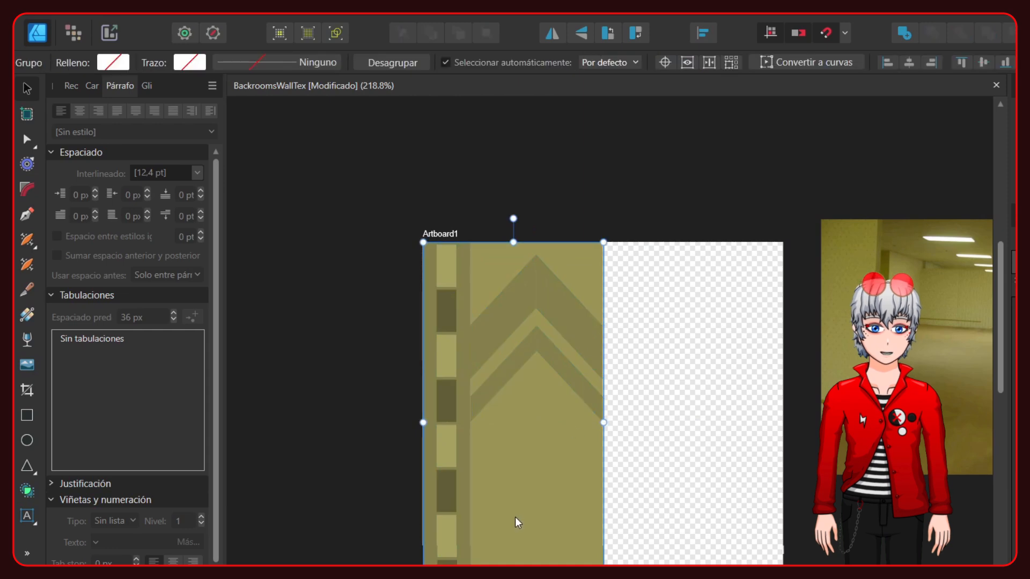
# - Add a thinner chevron beneath the first and copy the grouped pattern column to the artboard's right half
pyautogui.moveTo(515, 518); pyautogui.dragTo(446, 491, button='middle')
pyautogui.keyDown('ctrl'); pyautogui.moveTo(419, 435); pyautogui.dragTo(599, 434); pyautogui.keyUp('ctrl')
pyautogui.click(485, 403)
pyautogui.click(353, 446)
pyautogui.doubleClick(639, 334)
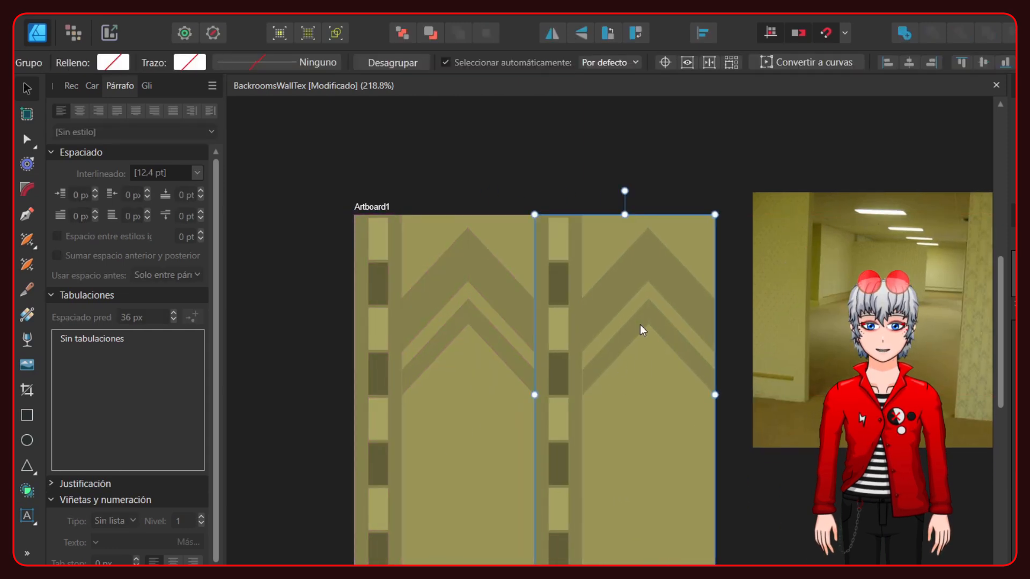
# - Select the right column's chevron pieces and move them down to the column's lower half
pyautogui.keyDown('shift'); pyautogui.click(665, 325); pyautogui.keyUp('shift')
pyautogui.keyDown('shift'); pyautogui.click(665, 284); pyautogui.keyUp('shift')
pyautogui.keyDown('shift'); pyautogui.click(637, 273); pyautogui.keyUp('shift')
pyautogui.moveTo(615, 280); pyautogui.dragTo(615, 460)
pyautogui.click(735, 456)
pyautogui.moveTo(515, 412); pyautogui.dragTo(495, 377, button='middle')
# - Group the complete pattern tile and repeat it at smaller size in a grid covering the artboard
pyautogui.click(1013, 308)
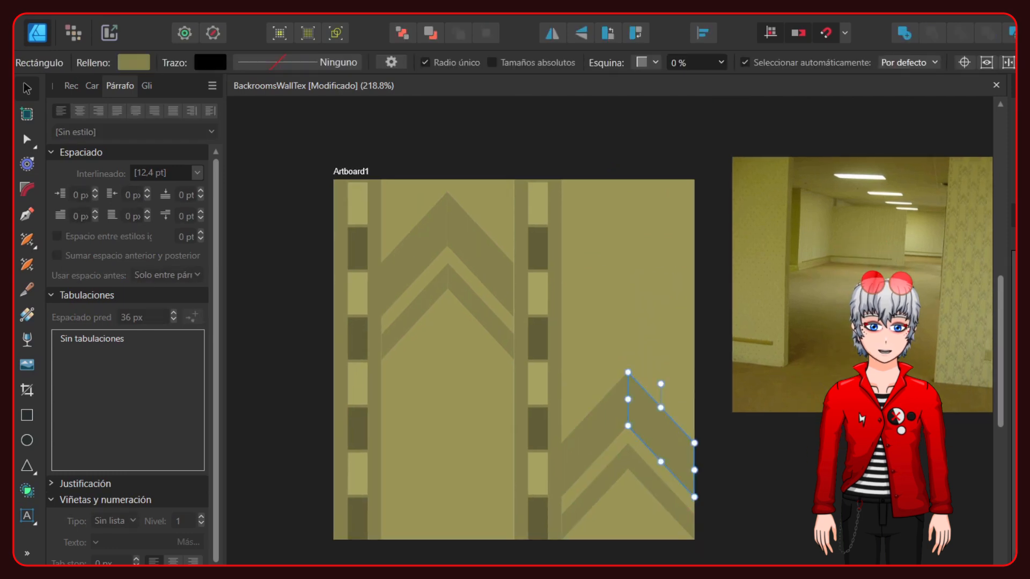
pyautogui.click(1013, 285)
pyautogui.keyDown('shift'); pyautogui.click(1013, 262); pyautogui.keyUp('shift')
pyautogui.hotkey('ctrl', 'g')
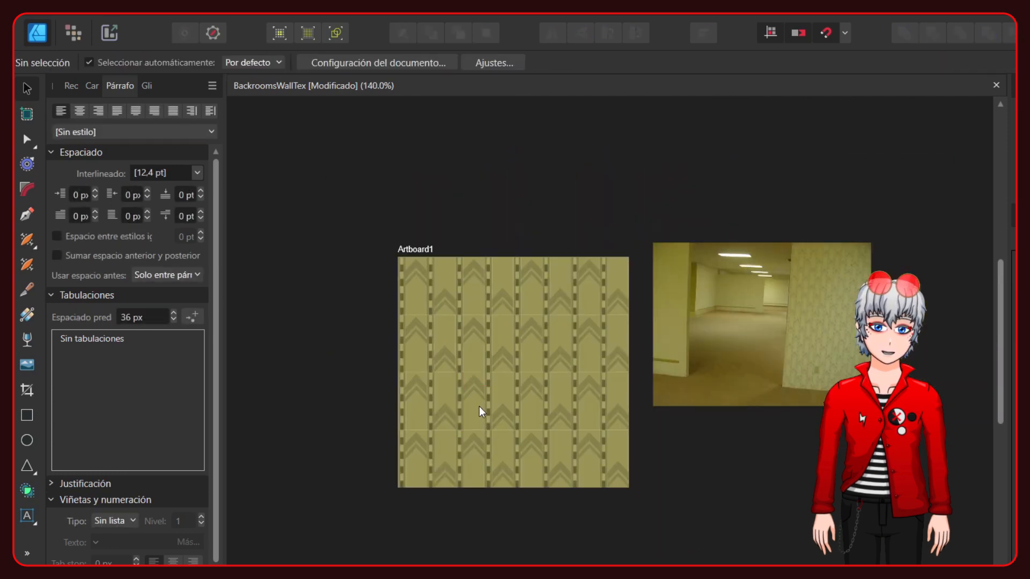
pyautogui.scroll(2, 475, 439)
pyautogui.moveTo(719, 372); pyautogui.dragTo(489, 373, button='middle')
pyautogui.moveTo(402, 240); pyautogui.dragTo(687, 239, button='middle')
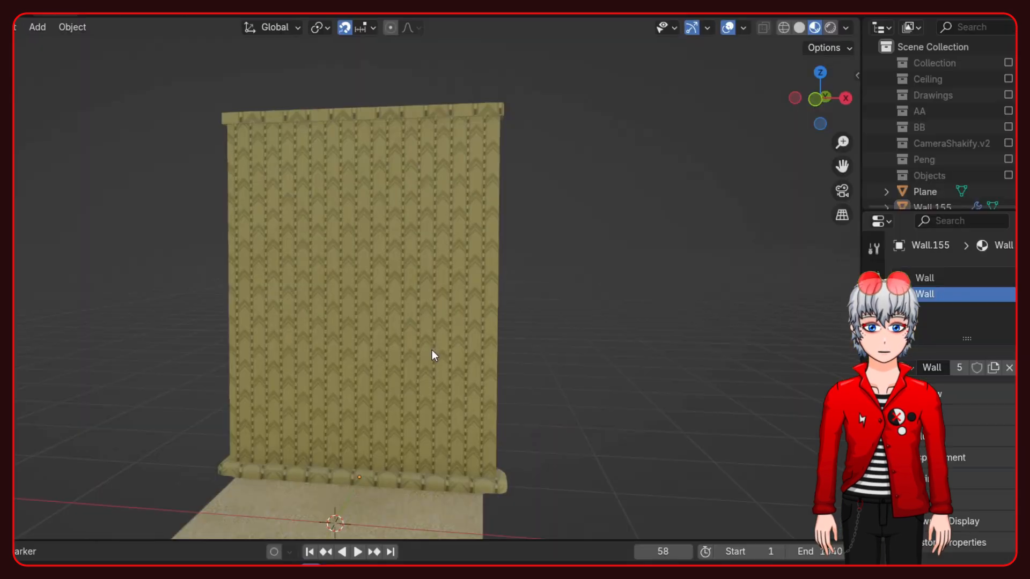
pyautogui.moveTo(429, 354); pyautogui.dragTo(469, 397, button='middle')
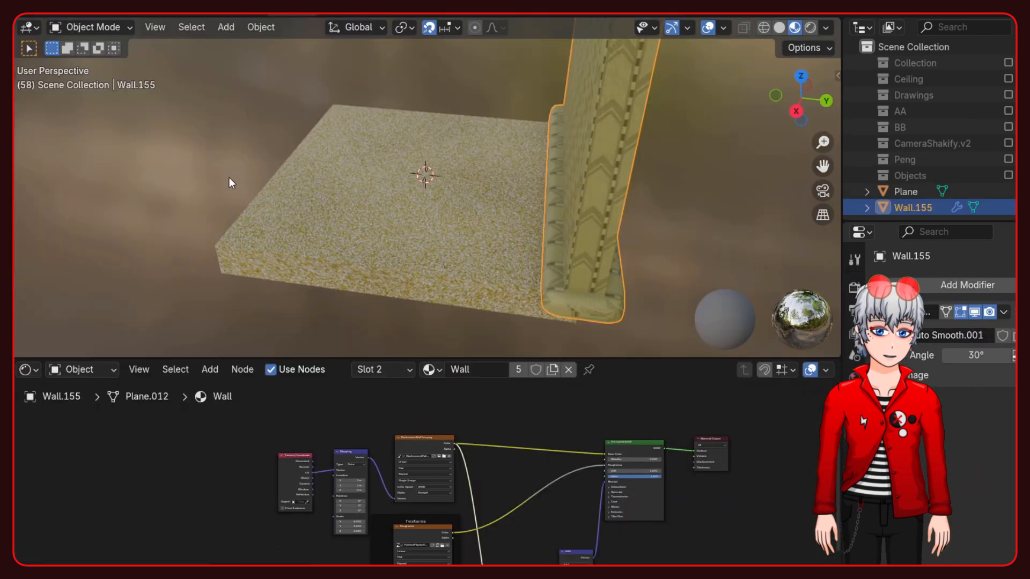
# - Switch to Blender and examine the wallpaper texture on the wall from several angles and up close
pyautogui.moveTo(229, 179)
pyautogui.mouseDown(button='middle')
pyautogui.moveTo(451, 179)
pyautogui.moveTo(398, 349)
pyautogui.moveTo(435, 223)
pyautogui.mouseUp(button='middle')
pyautogui.scroll(-3, 435, 223)
pyautogui.scroll(2, 411, 458)
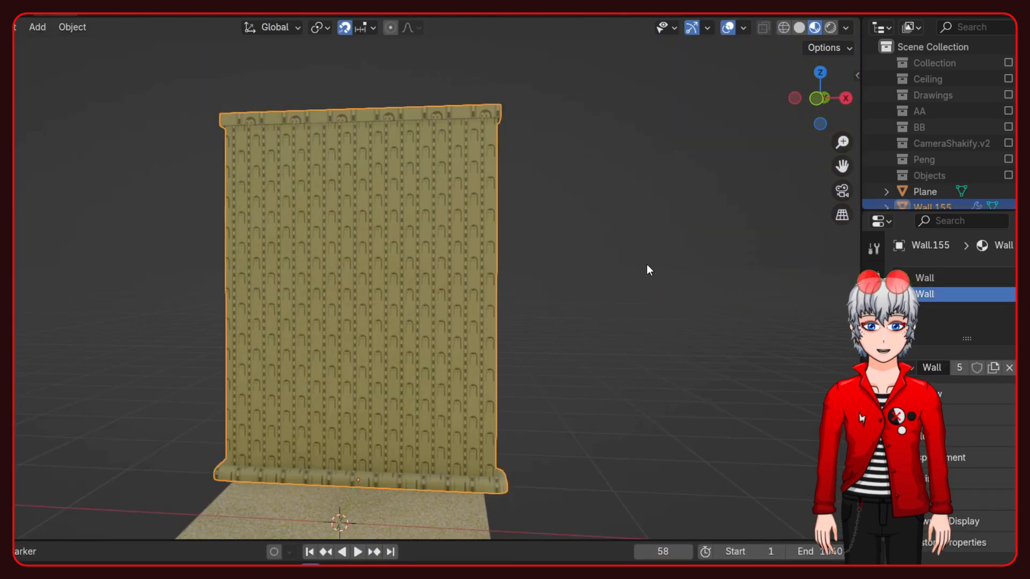
pyautogui.moveTo(649, 270); pyautogui.dragTo(142, 358, button='middle')
pyautogui.scroll(5, 330, 358)
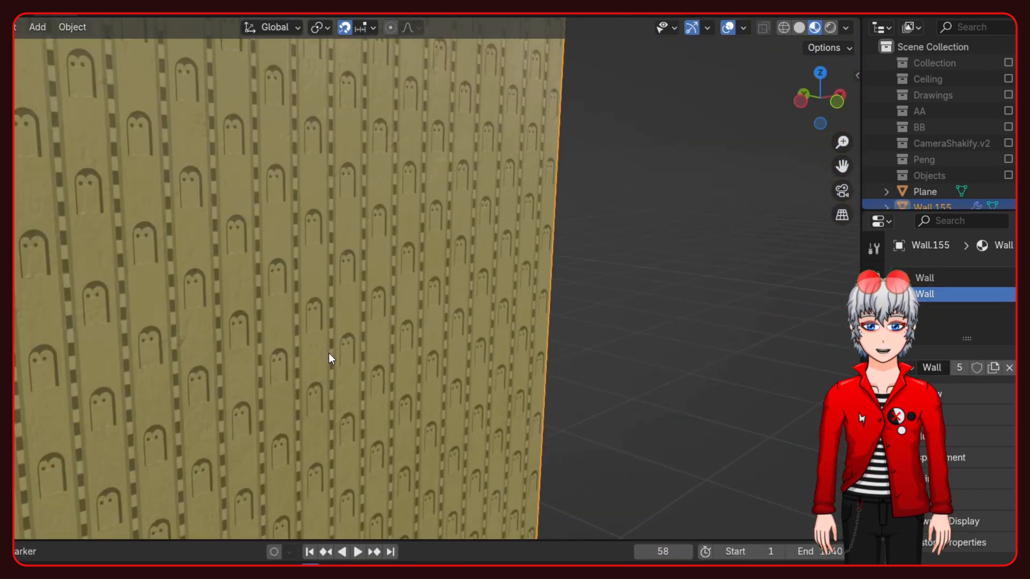
pyautogui.moveTo(327, 353); pyautogui.dragTo(273, 318, button='middle')
pyautogui.scroll(3, 287, 324)
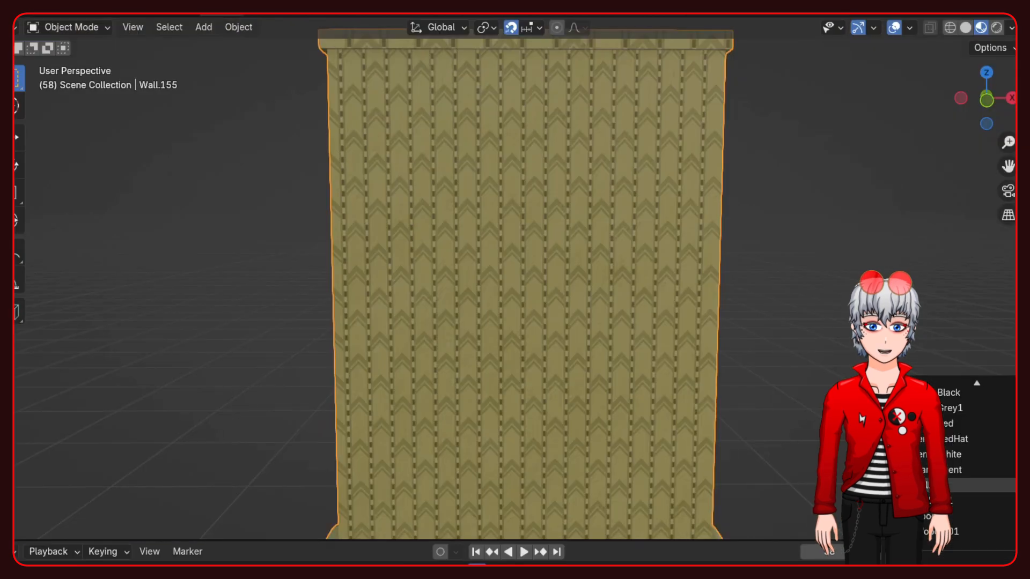
pyautogui.click(981, 485)
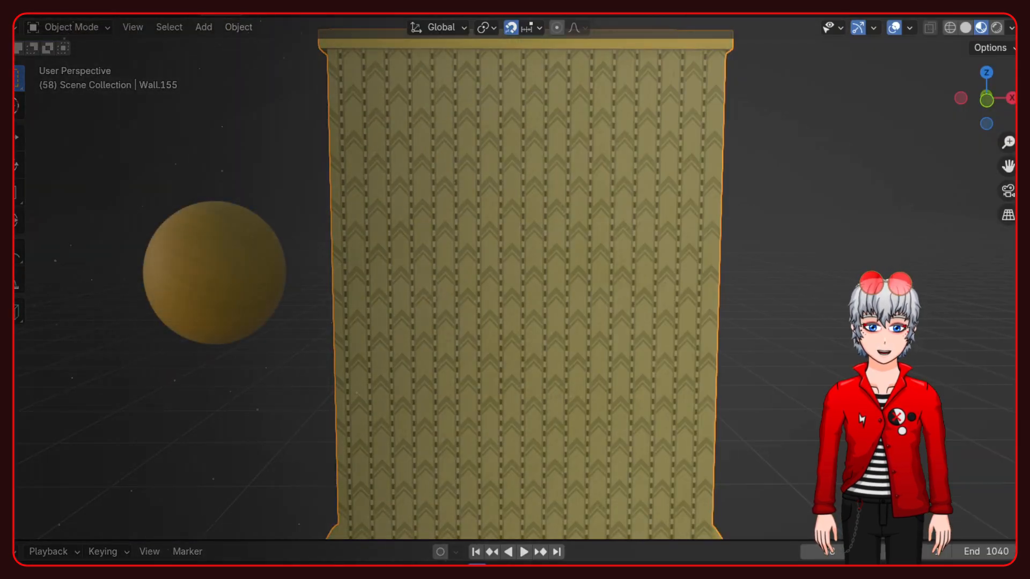
# - Add a plane over the floor tile and move it up to the top of the wall as a ceiling
pyautogui.scroll(-5, 776, 374)
pyautogui.moveTo(776, 375); pyautogui.dragTo(684, 343, button='middle')
pyautogui.scroll(-5, 683, 343)
pyautogui.moveTo(609, 347); pyautogui.dragTo(298, 343, button='middle')
pyautogui.scroll(3, 514, 337)
pyautogui.moveTo(513, 338); pyautogui.dragTo(694, 252, button='middle')
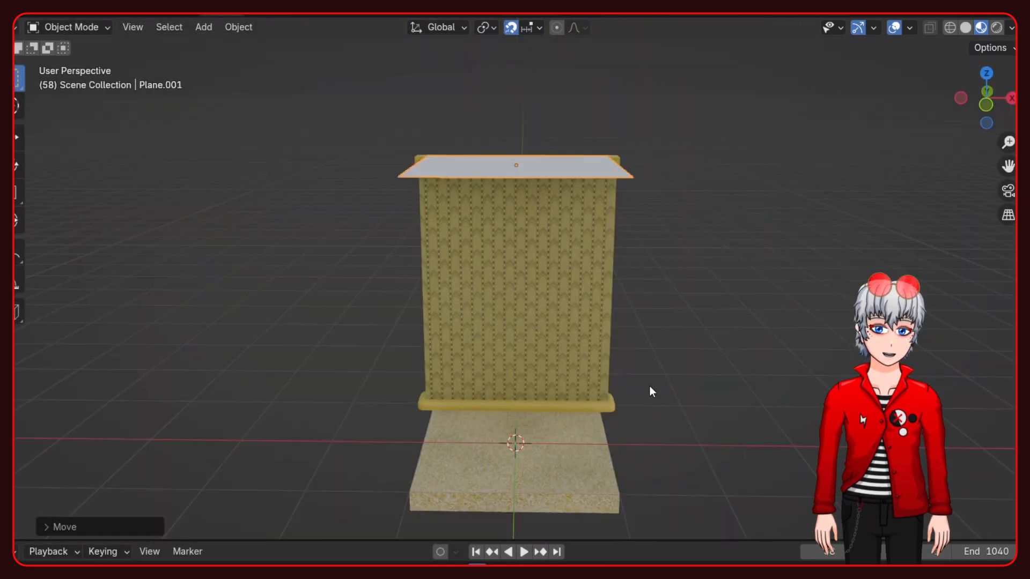
pyautogui.moveTo(649, 386); pyautogui.dragTo(482, 298, button='middle')
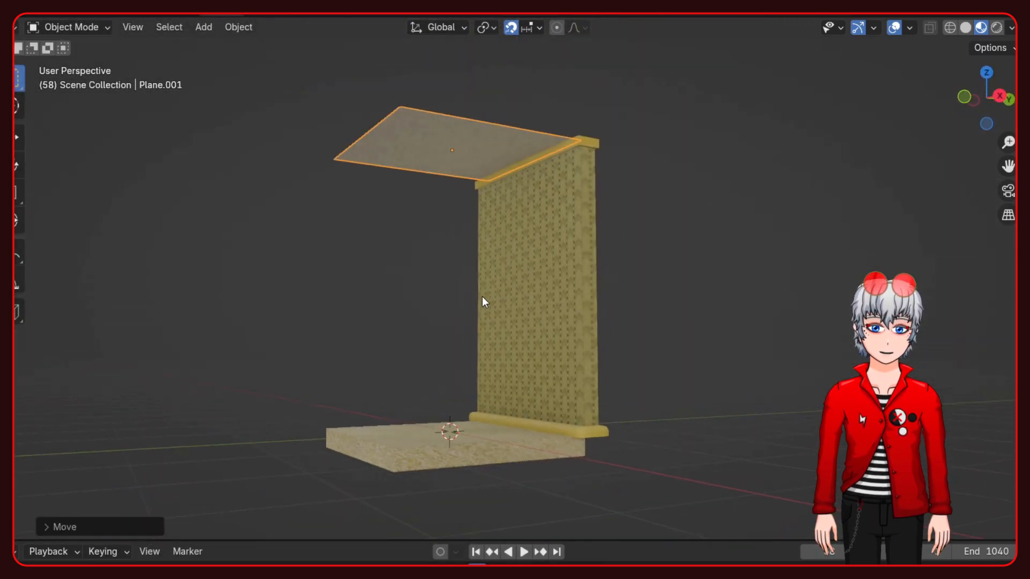
pyautogui.keyDown('shift'); pyautogui.moveTo(394, 261); pyautogui.dragTo(466, 343, button='middle'); pyautogui.keyUp('shift')
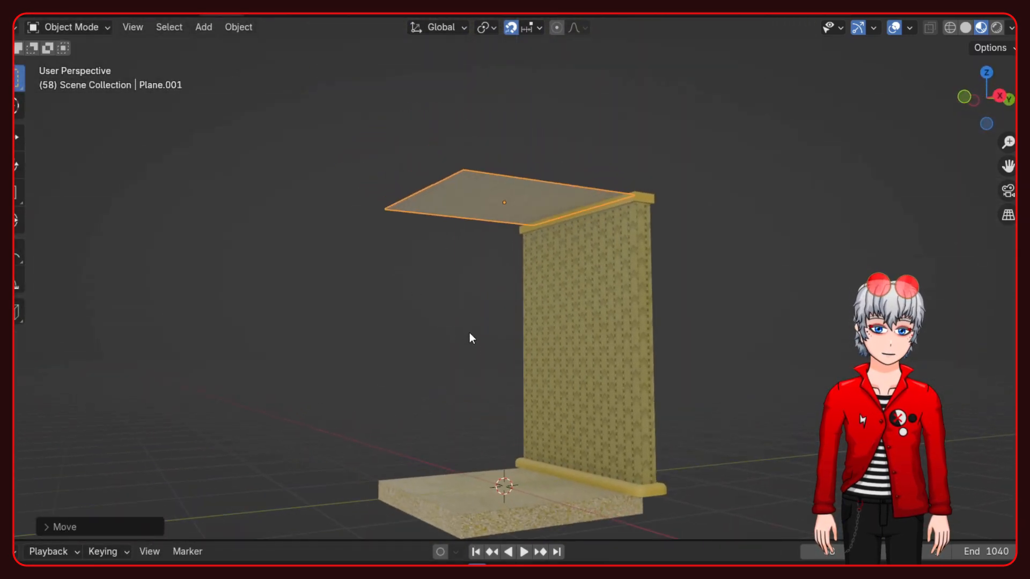
# - Extrude the ceiling plane upward in edit mode into a thick slab
pyautogui.scroll(2, 491, 247)
pyautogui.scroll(2, 483, 263)
pyautogui.moveTo(451, 241); pyautogui.dragTo(477, 340, button='middle')
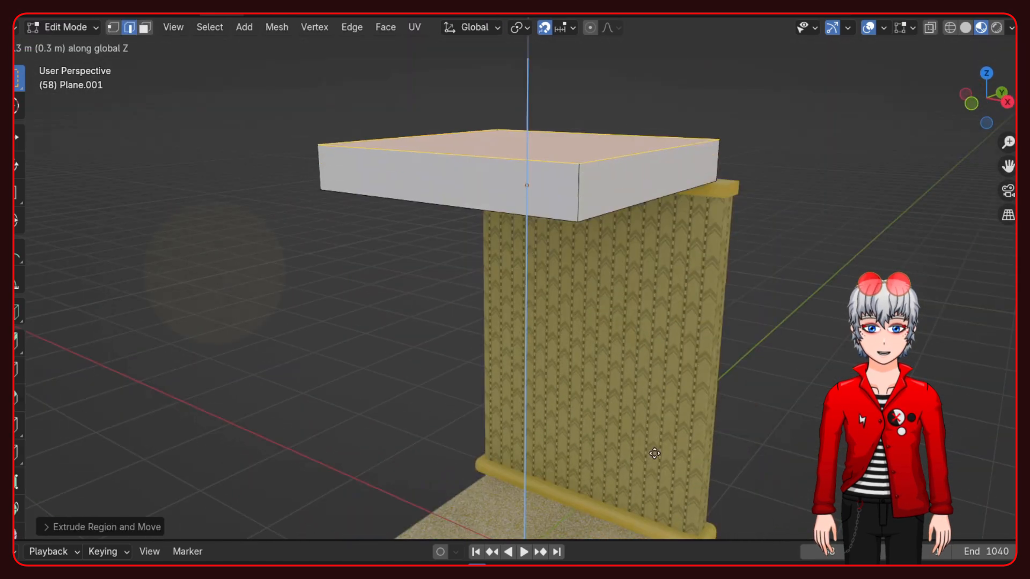
pyautogui.click(659, 423)
pyautogui.press('Tab')
pyautogui.moveTo(660, 424); pyautogui.dragTo(467, 352, button='middle')
pyautogui.press('Tab')
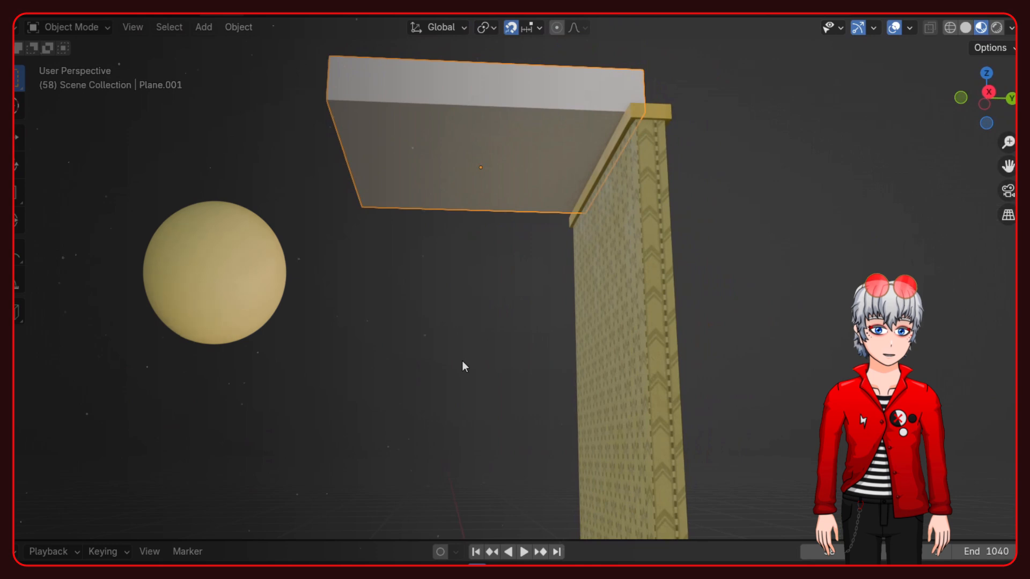
# - Inset the ceiling slab's bottom face by about 0.023 m to form a thin border
pyautogui.moveTo(471, 342); pyautogui.dragTo(471, 256, button='middle')
pyautogui.click(468, 187)
pyautogui.scroll(4, 480, 258)
pyautogui.keyDown('shift'); pyautogui.moveTo(461, 174); pyautogui.dragTo(526, 230, button='middle'); pyautogui.keyUp('shift')
pyautogui.press('Tab')
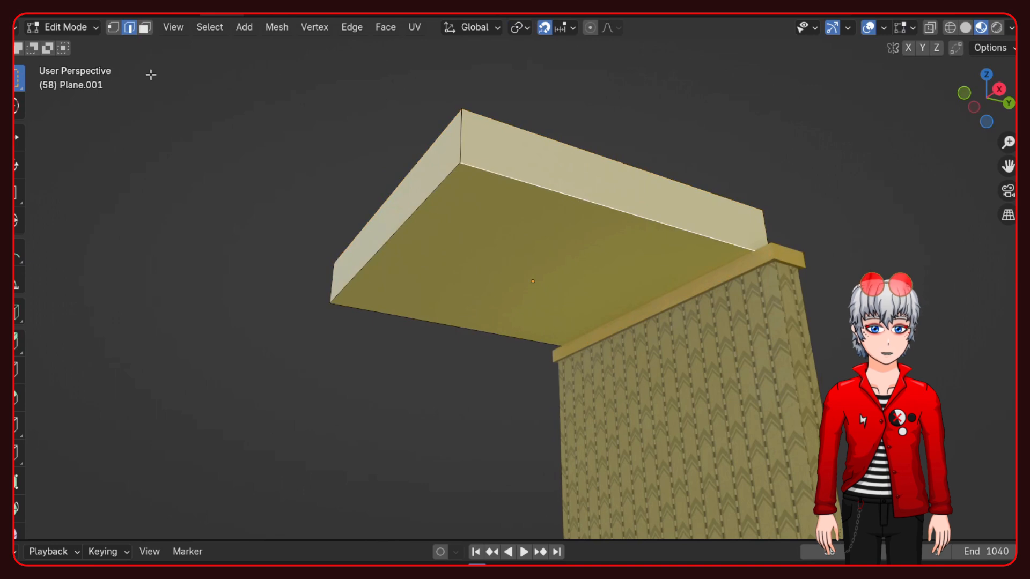
pyautogui.click(144, 27)
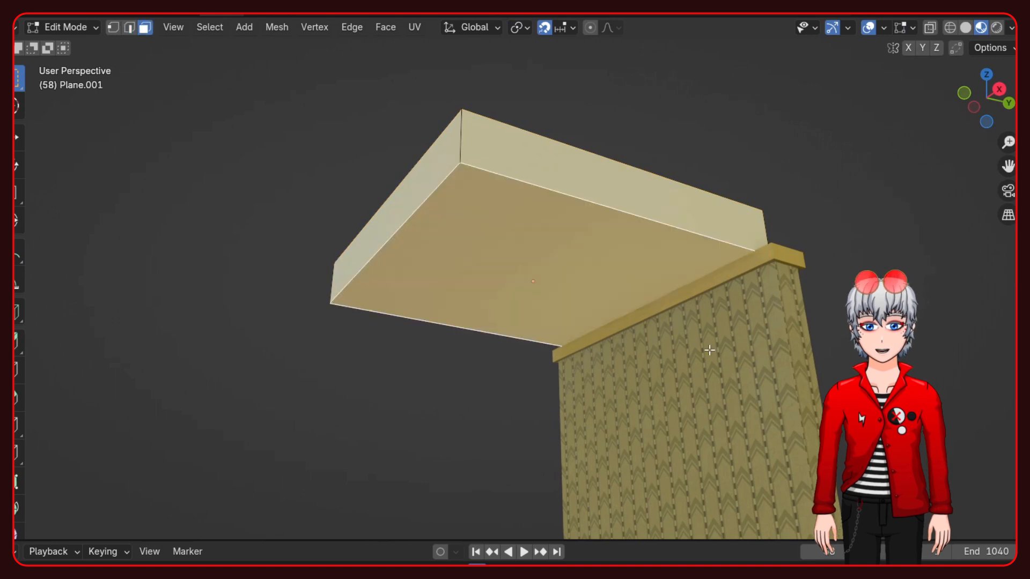
pyautogui.click(837, 362)
pyautogui.press('Tab')
pyautogui.moveTo(490, 294); pyautogui.dragTo(577, 281, button='middle')
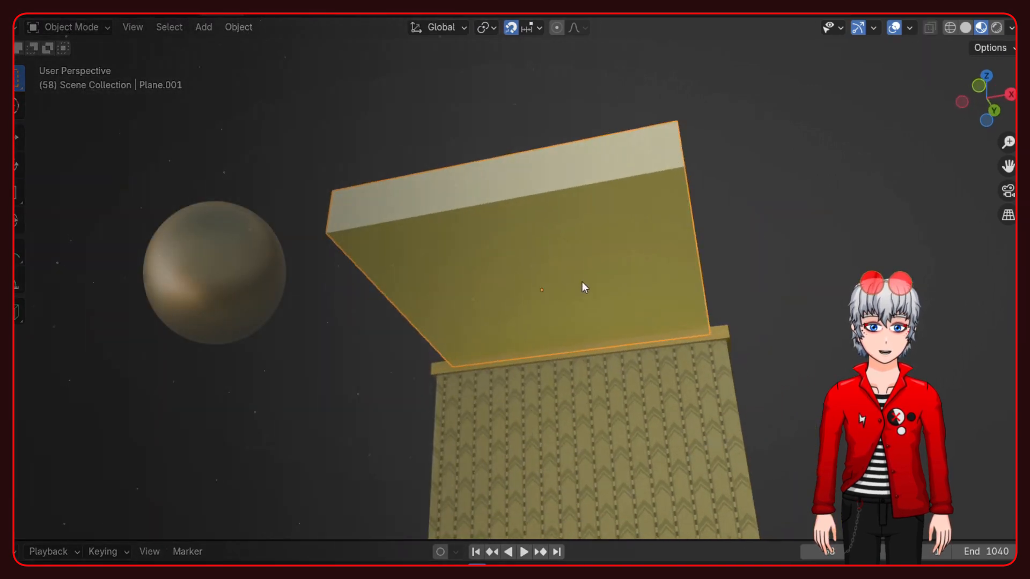
# - Paste the copied ceiling tile with the dark edge trim at the top of the wall
pyautogui.hotkey('ctrl', 'v')
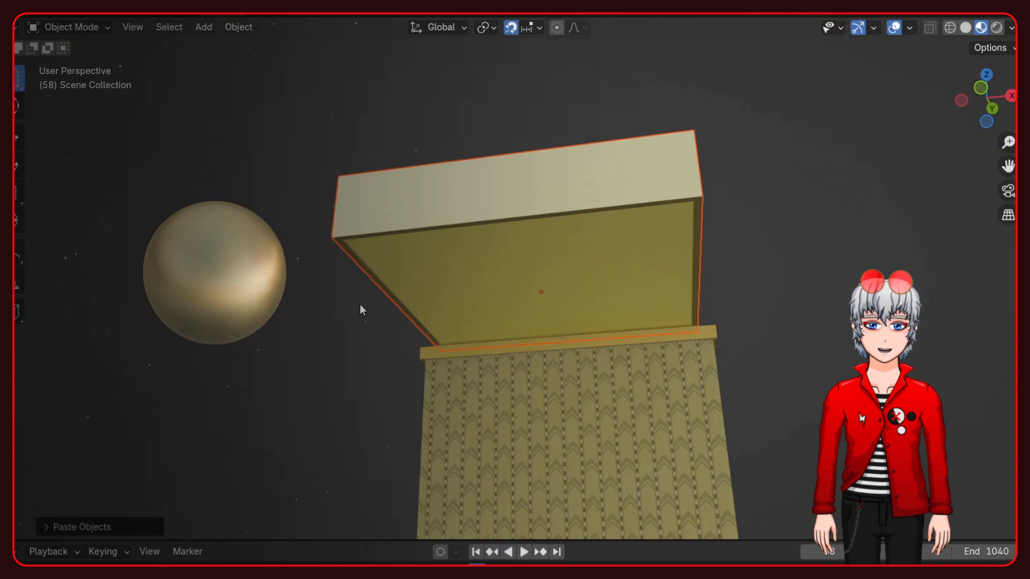
pyautogui.moveTo(527, 348); pyautogui.dragTo(713, 314, button='middle')
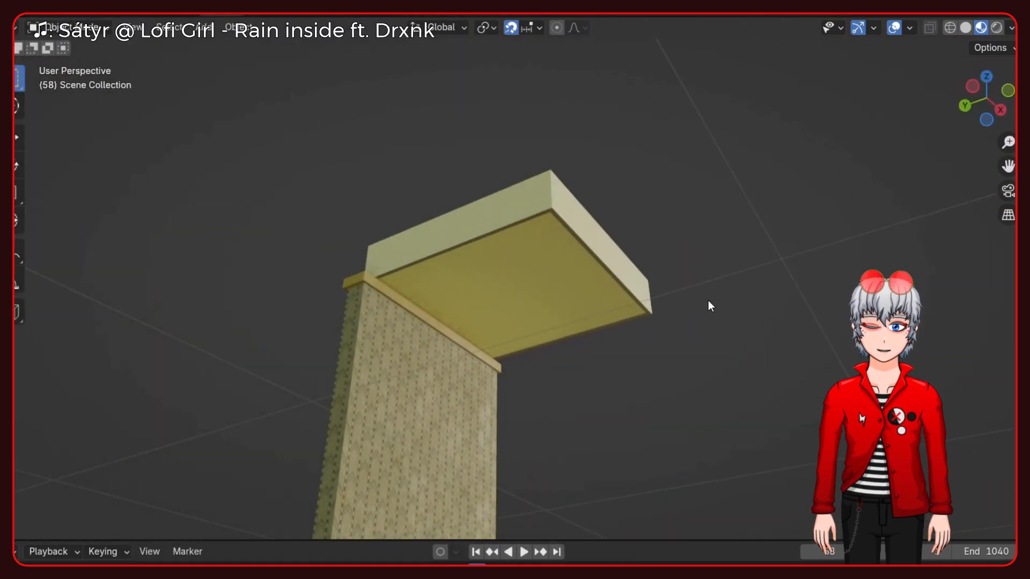
pyautogui.moveTo(709, 306); pyautogui.dragTo(633, 228, button='middle')
# - Duplicate the ceiling tile along X so the copy sits directly beside the original
pyautogui.click(584, 271)
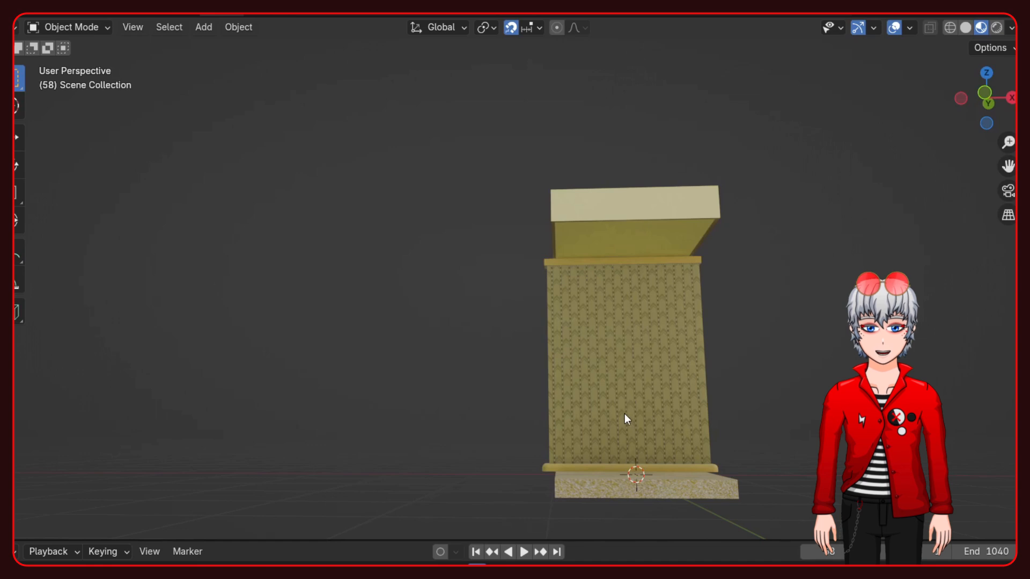
pyautogui.moveTo(624, 410); pyautogui.dragTo(603, 340, button='middle')
pyautogui.press('x')
pyautogui.click(545, 254)
pyautogui.moveTo(545, 254); pyautogui.dragTo(503, 378, button='middle')
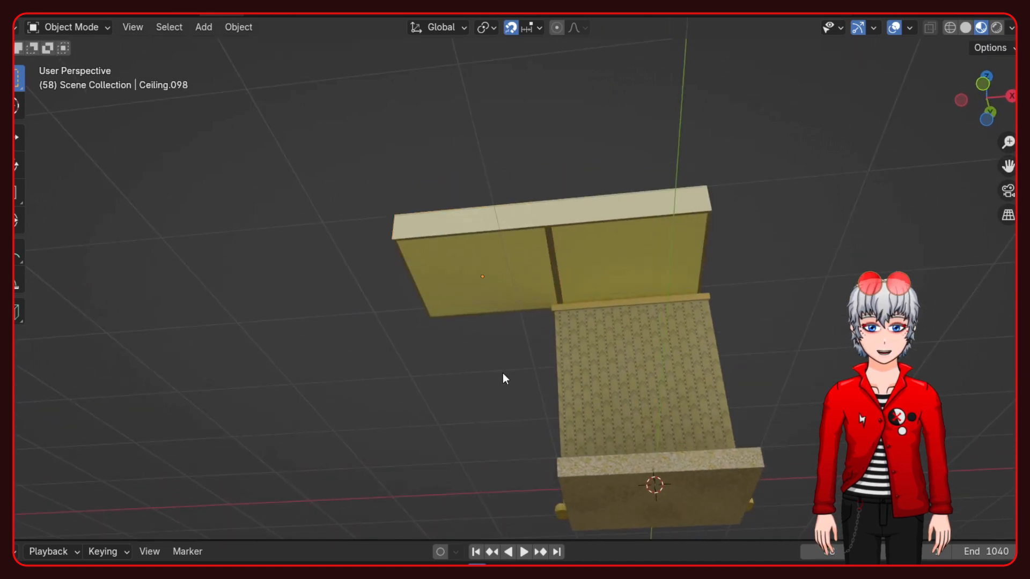
# - Inset the duplicated tile's bottom face and extrude it about 0.2 m into the slab to form a lamp recess
pyautogui.scroll(4, 480, 278)
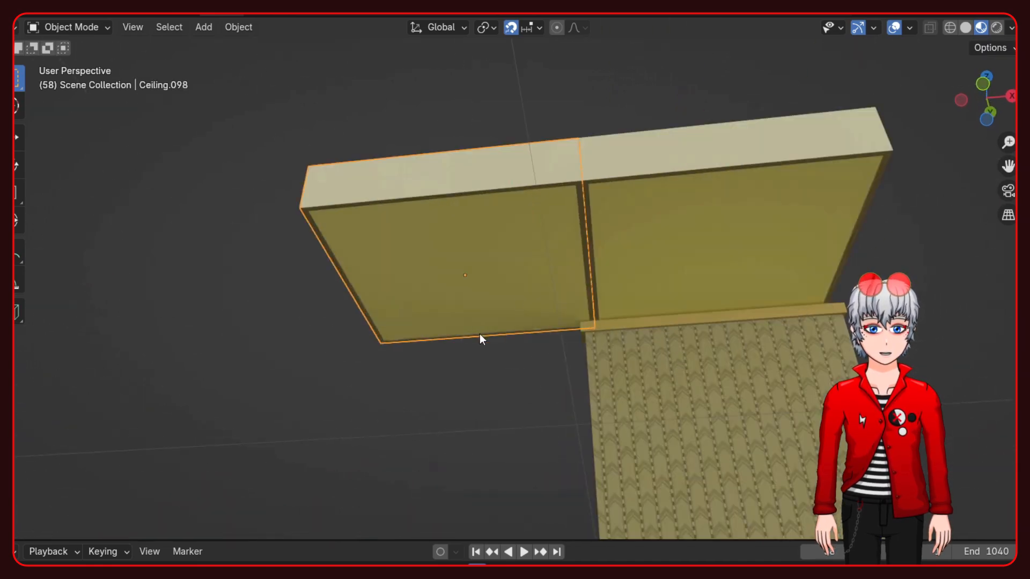
pyautogui.press('Tab')
pyautogui.click(504, 271)
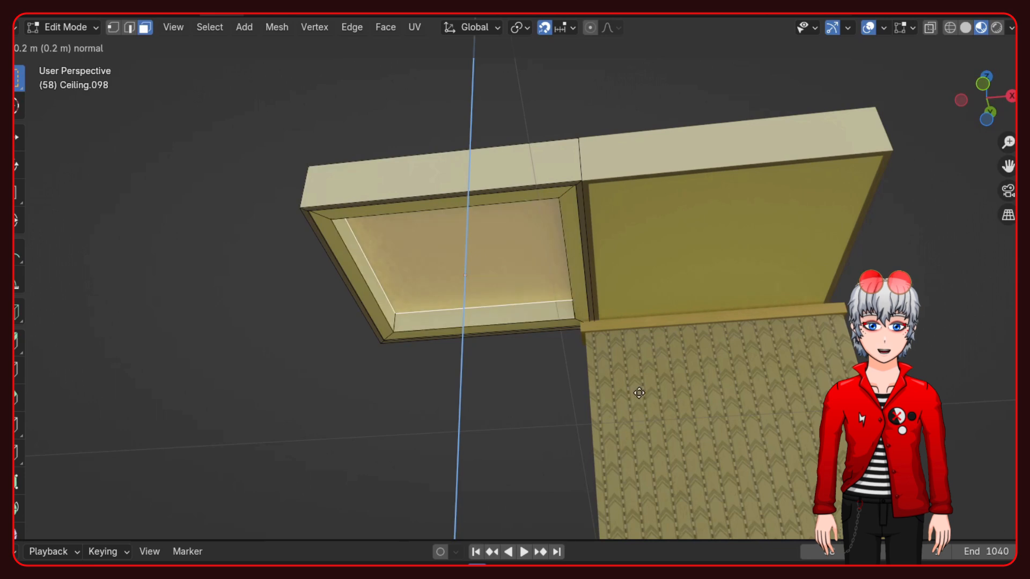
pyautogui.click(611, 306)
pyautogui.press('Tab')
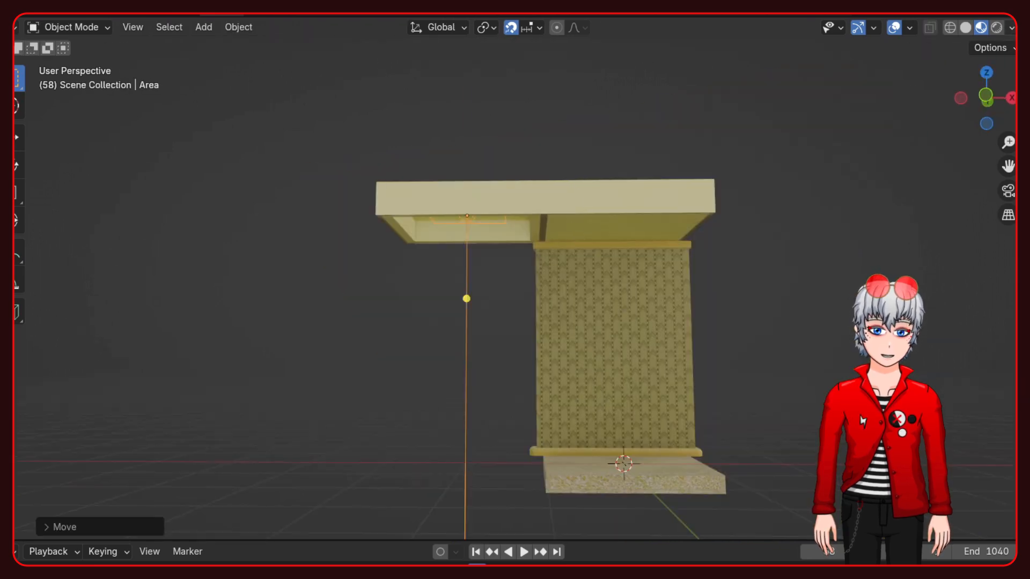
# - Place an area light inside the ceiling recess and preview it with the scene's own lighting in the viewport
pyautogui.click(1011, 28)
pyautogui.click(919, 104)
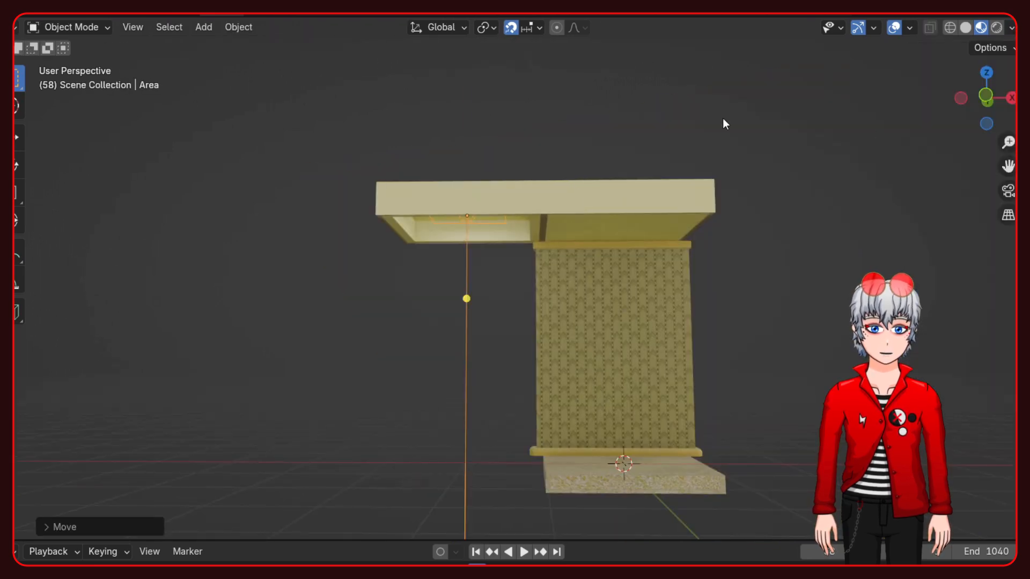
pyautogui.click(787, 151)
pyautogui.moveTo(488, 263); pyautogui.dragTo(485, 202, button='middle')
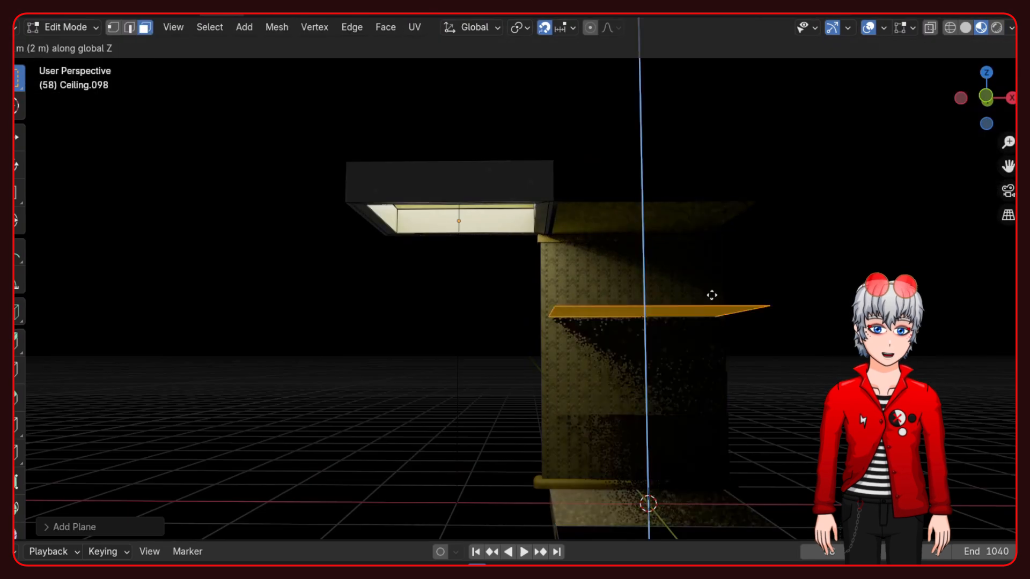
pyautogui.click(882, 255)
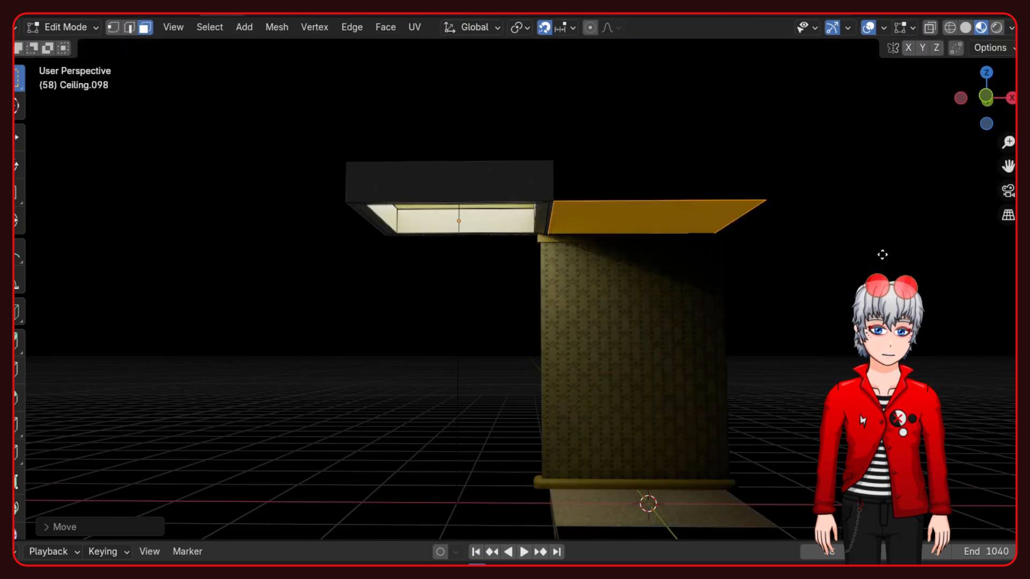
# - Move the flat panel face over the recess, turn off snapping, and adjust the panel's height along Z
pyautogui.press('g')
pyautogui.click(688, 259)
pyautogui.click(543, 28)
pyautogui.press('g')
pyautogui.press('z')
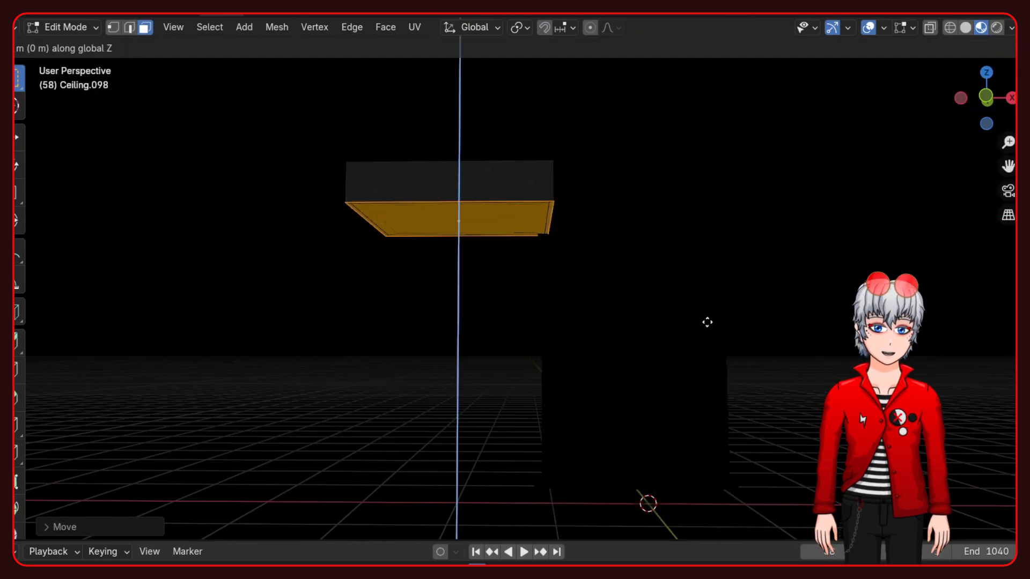
pyautogui.click(704, 300)
# - Scale the lamp panel face to fit the recess opening and finish editing the tile's mesh
pyautogui.press('s')
pyautogui.click(667, 288)
pyautogui.scroll(4, 526, 259)
pyautogui.moveTo(572, 301); pyautogui.dragTo(534, 220, button='middle')
pyautogui.press('Tab')
pyautogui.scroll(-5, 581, 438)
pyautogui.moveTo(582, 438); pyautogui.dragTo(578, 465, button='middle')
# - Show the scene in rendered shading and scale the area light slightly to suit the lamp panel
pyautogui.click(996, 27)
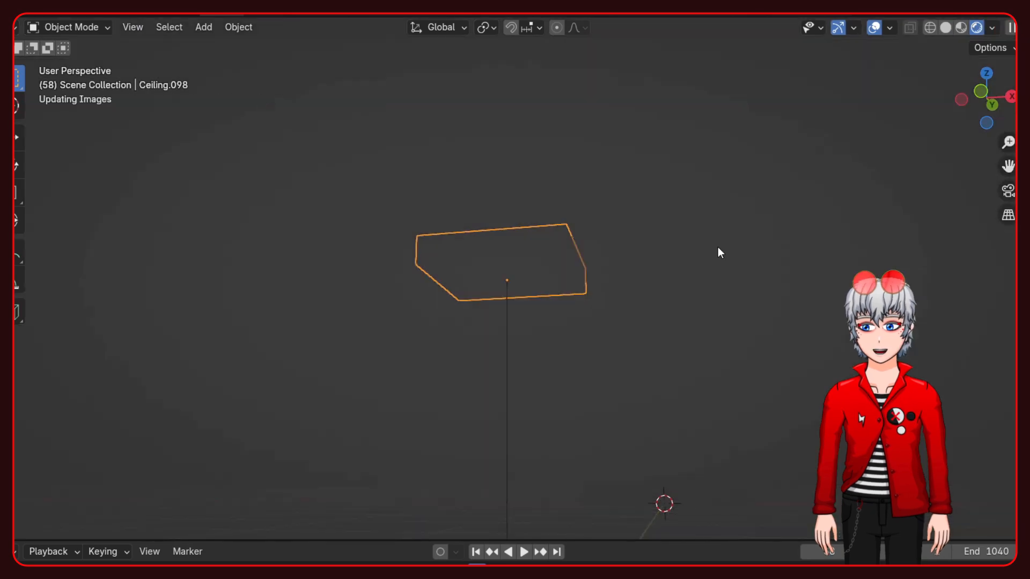
pyautogui.moveTo(643, 313); pyautogui.dragTo(596, 283, button='middle')
pyautogui.scroll(6, 511, 296)
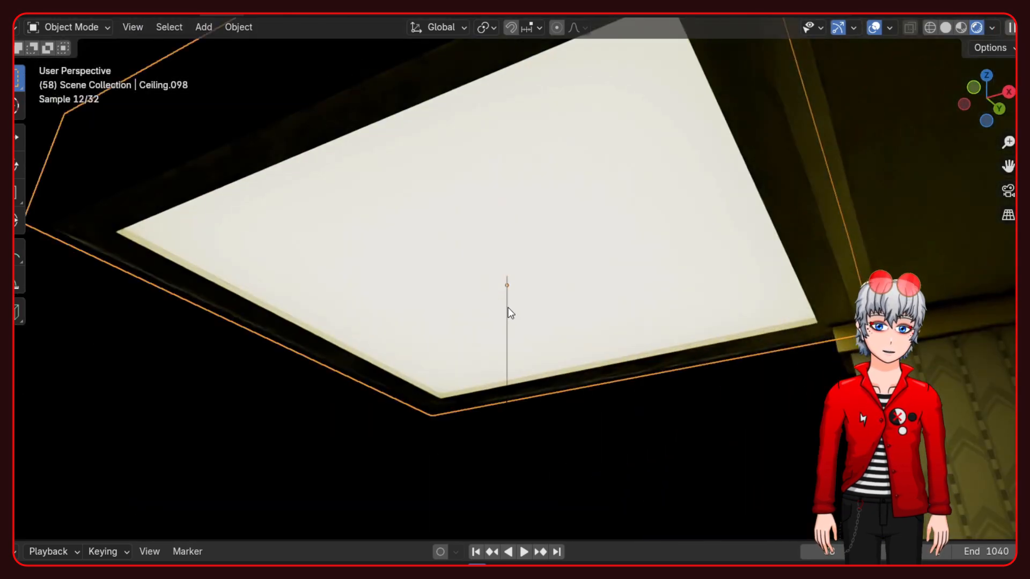
pyautogui.click(506, 391)
pyautogui.press('s')
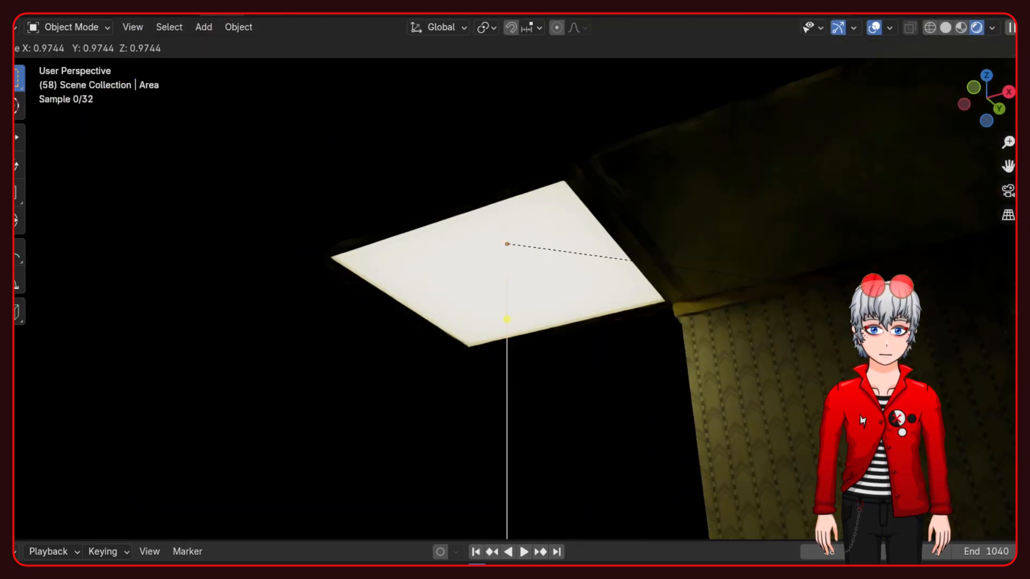
pyautogui.click(693, 280)
pyautogui.scroll(-2, 432, 393)
pyautogui.click(433, 393)
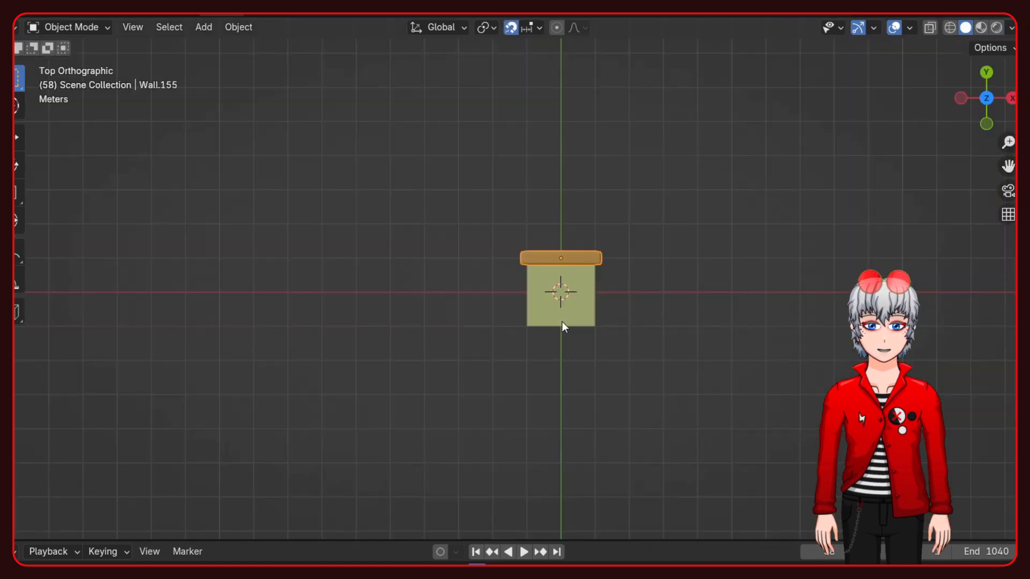
# - Move and make linked duplicates of the modular pieces to build a lit Backrooms corridor
pyautogui.keyDown('shift'); pyautogui.click(562, 321); pyautogui.keyUp('shift')
pyautogui.scroll(-2, 579, 316)
pyautogui.press('g')
pyautogui.click(581, 404)
pyautogui.hotkey('alt', 'd')
pyautogui.click(570, 446)
pyautogui.scroll(-2, 569, 443)
pyautogui.click(536, 349)
pyautogui.keyDown('shift'); pyautogui.click(530, 315); pyautogui.keyUp('shift')
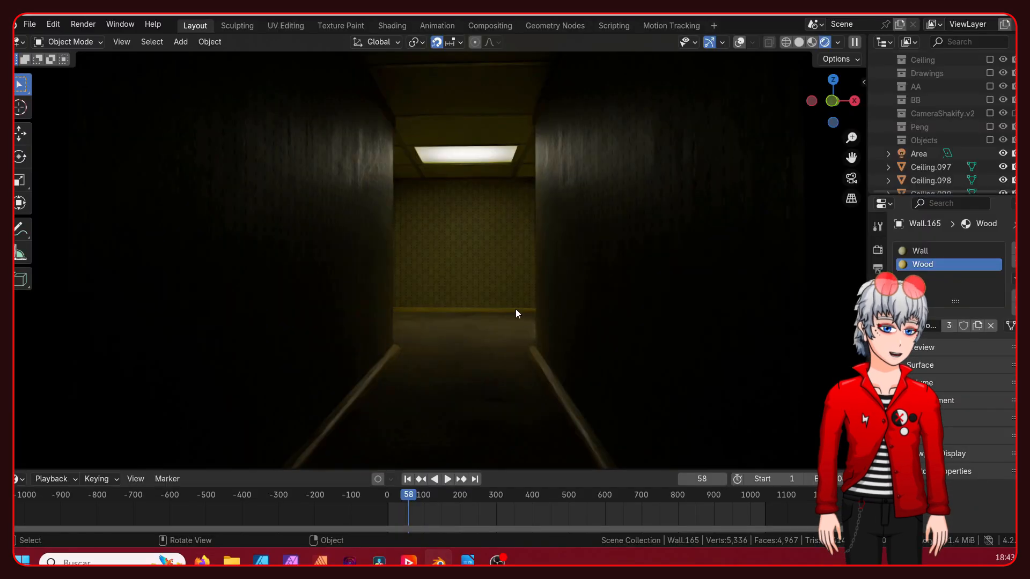
pyautogui.scroll(4, 499, 322)
pyautogui.moveTo(512, 311); pyautogui.dragTo(556, 283, button='middle')
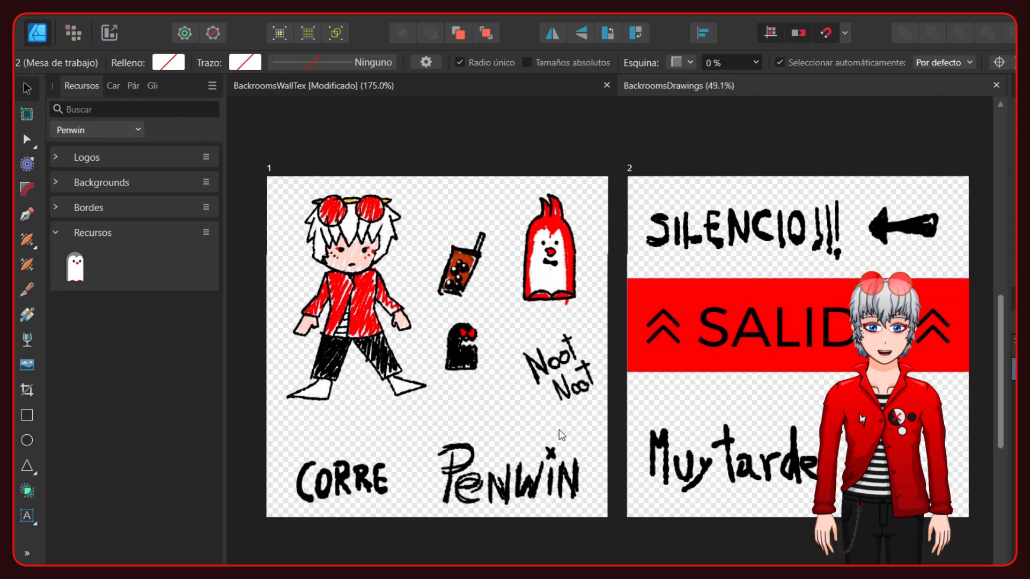
# - Switch to Affinity Designer and examine the hand-drawn graffiti and signs on the two BackroomsDrawings artboards
pyautogui.keyDown('ctrl'); pyautogui.scroll(5, 557, 437); pyautogui.keyUp('ctrl')
pyautogui.keyDown('ctrl'); pyautogui.scroll(-5, 570, 395); pyautogui.keyUp('ctrl')
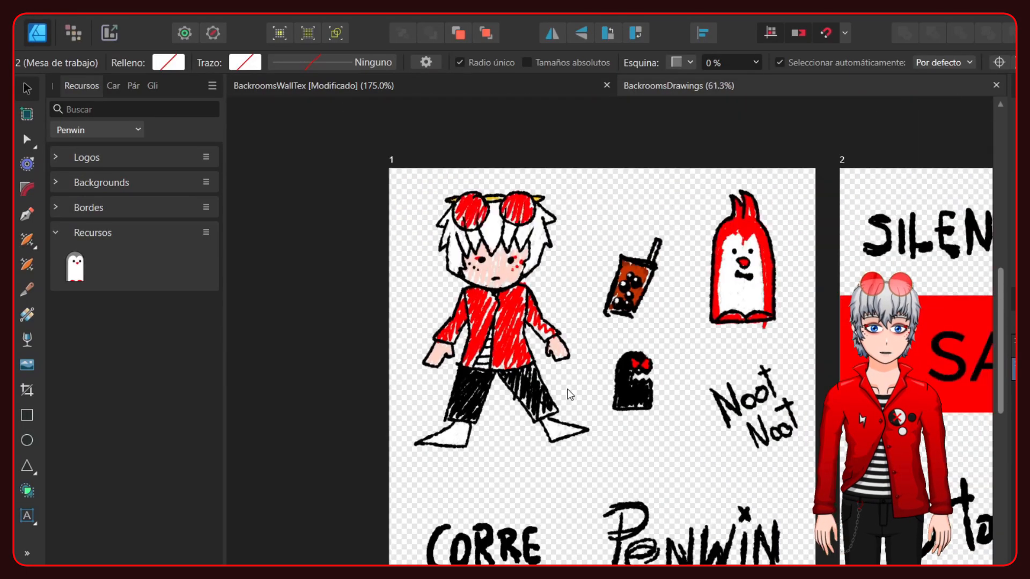
pyautogui.moveTo(689, 422); pyautogui.dragTo(499, 413, button='middle')
pyautogui.moveTo(713, 412)
pyautogui.mouseDown(button='middle')
pyautogui.moveTo(514, 393)
pyautogui.moveTo(871, 370)
pyautogui.moveTo(727, 407)
pyautogui.mouseUp(button='middle')
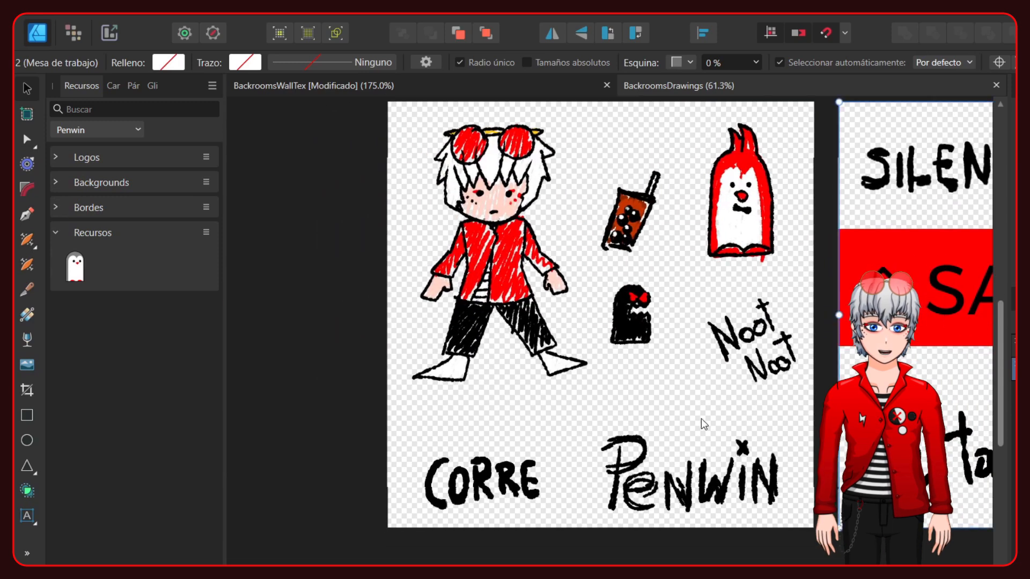
# - Switch to Blender and examine the rendered rooms, including the arrow drawing on the wall and the round hole in the floor
pyautogui.scroll(3, 727, 407)
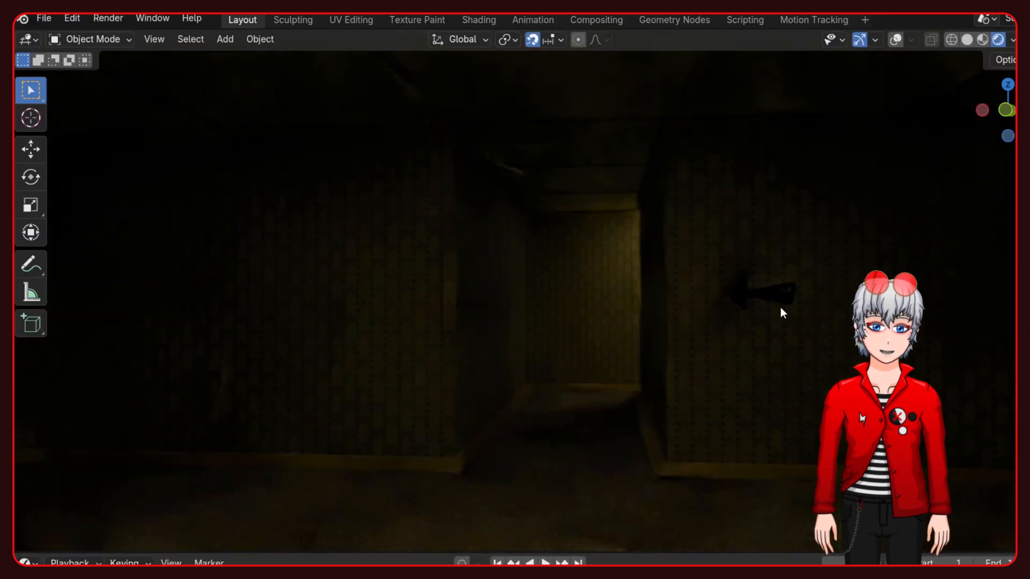
pyautogui.moveTo(780, 308); pyautogui.dragTo(730, 336, button='middle')
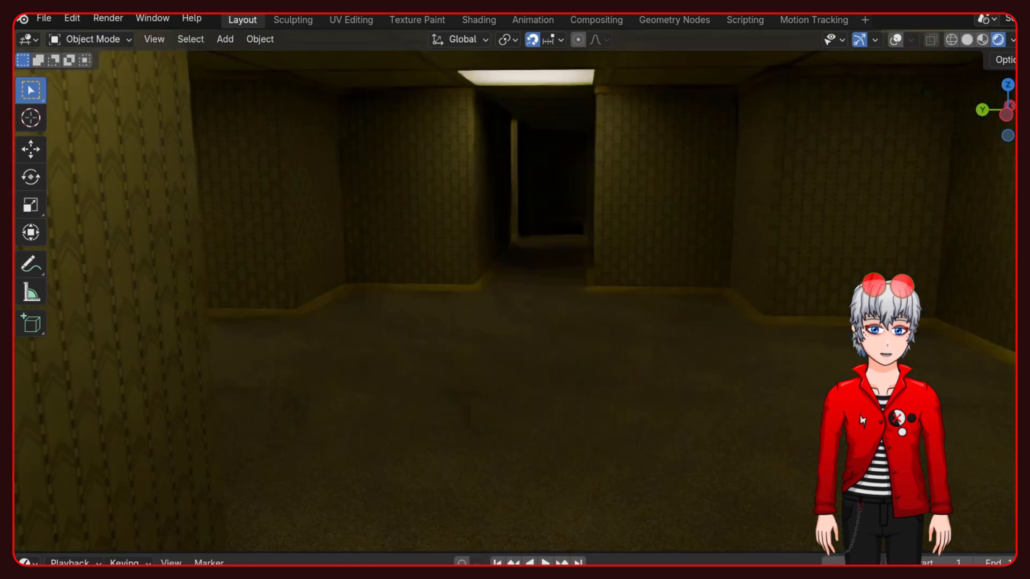
pyautogui.moveTo(708, 282); pyautogui.dragTo(703, 190, button='middle')
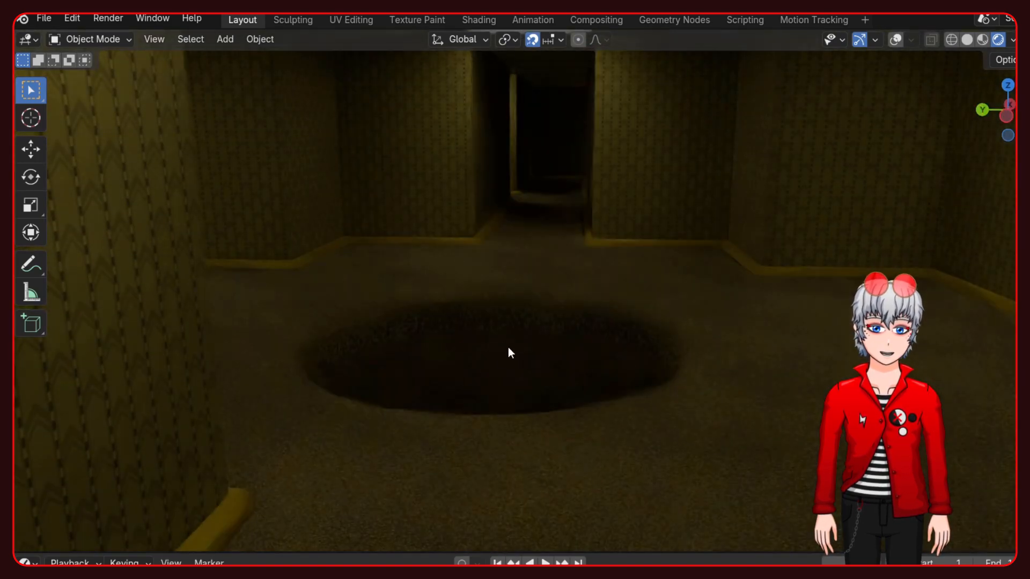
pyautogui.scroll(3, 508, 346)
pyautogui.moveTo(552, 349); pyautogui.dragTo(564, 315, button='middle')
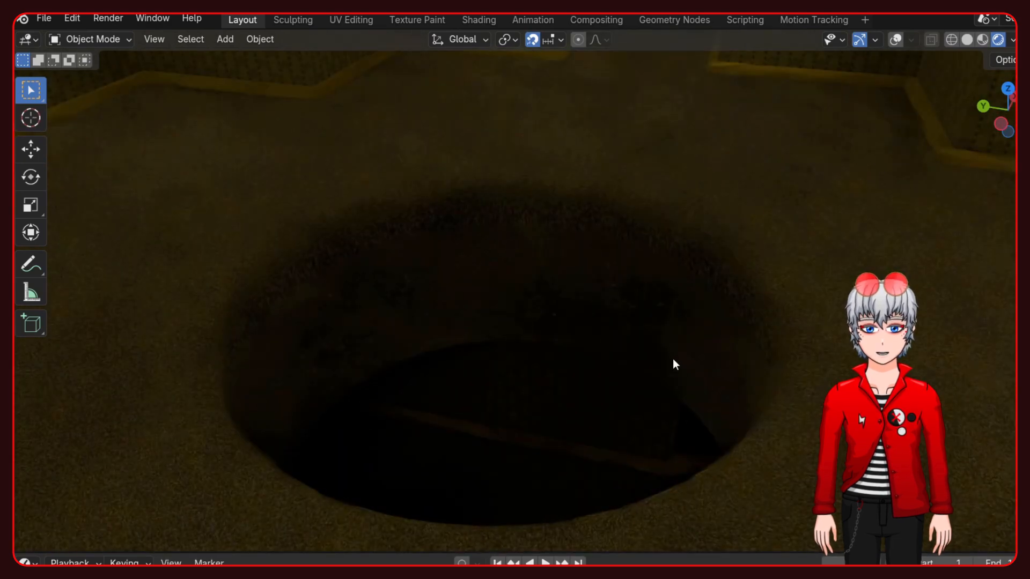
pyautogui.scroll(-2, 677, 352)
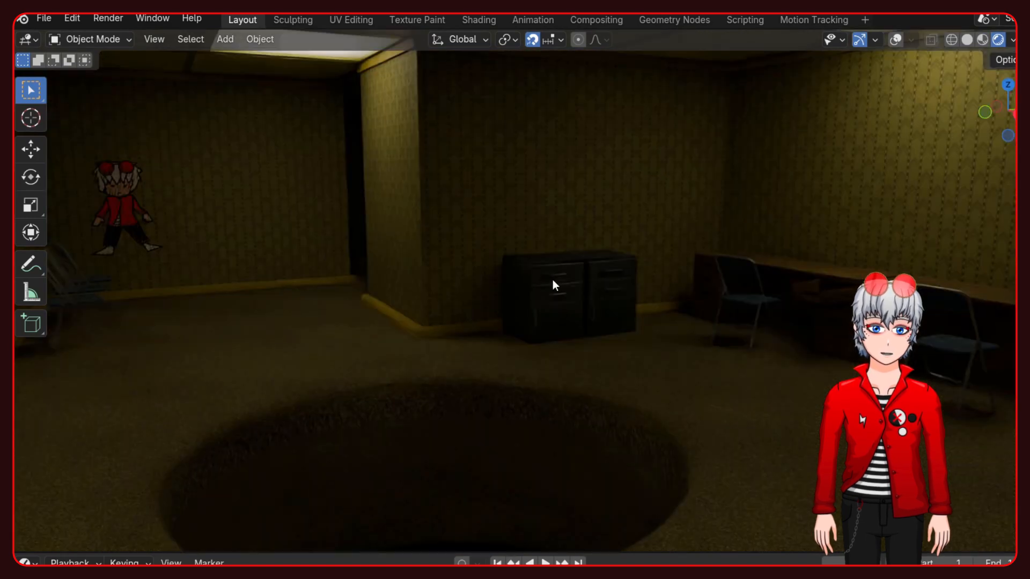
pyautogui.moveTo(552, 279); pyautogui.dragTo(569, 267, button='middle')
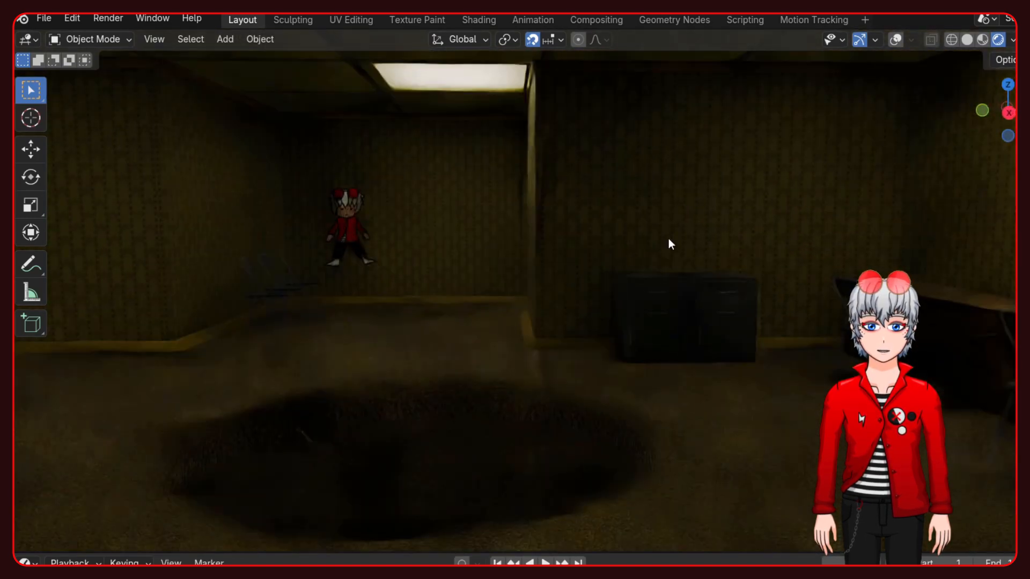
# - Switch the viewport to solid shading and look through the furnished room and the corridors of the maze
pyautogui.click(965, 41)
pyautogui.moveTo(665, 256)
pyautogui.mouseDown(button='middle')
pyautogui.moveTo(655, 258)
pyautogui.moveTo(680, 257)
pyautogui.moveTo(625, 253)
pyautogui.mouseUp(button='middle')
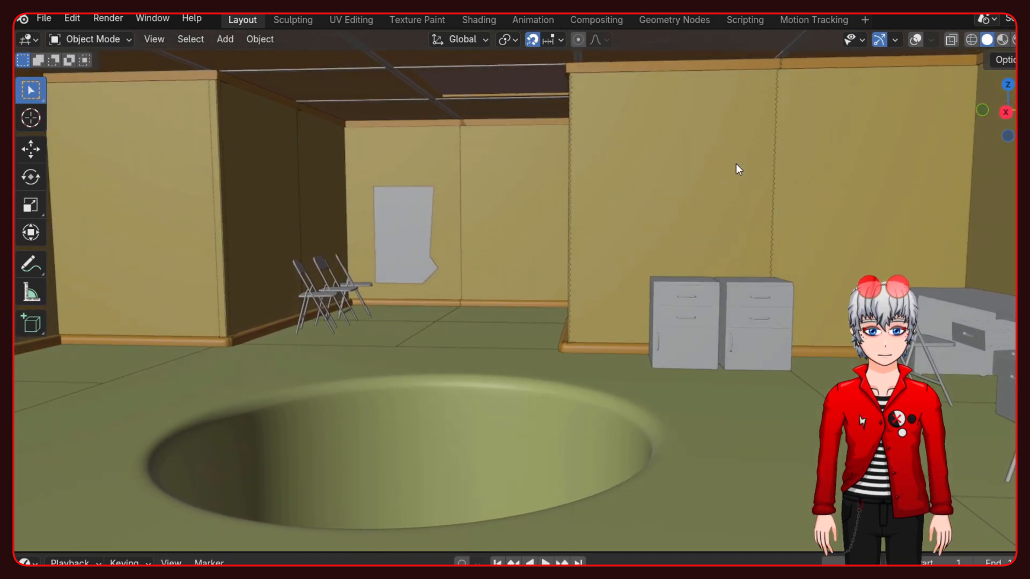
pyautogui.moveTo(735, 156); pyautogui.dragTo(809, 273, button='middle')
pyautogui.scroll(4, 482, 222)
pyautogui.moveTo(607, 255)
pyautogui.mouseDown(button='middle')
pyautogui.moveTo(622, 295)
pyautogui.moveTo(611, 297)
pyautogui.moveTo(606, 266)
pyautogui.mouseUp(button='middle')
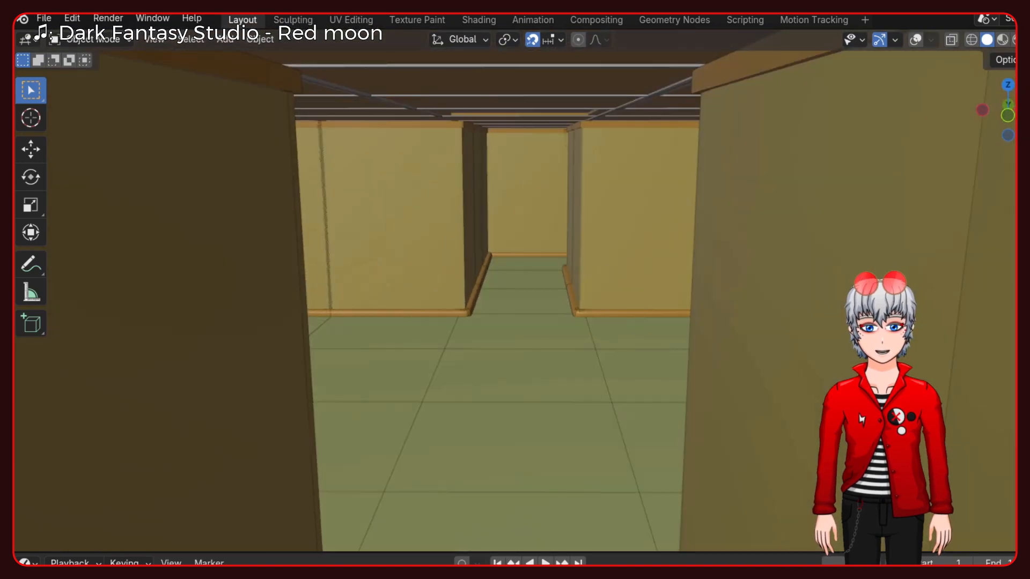
pyautogui.moveTo(890, 279); pyautogui.dragTo(992, 252, button='middle')
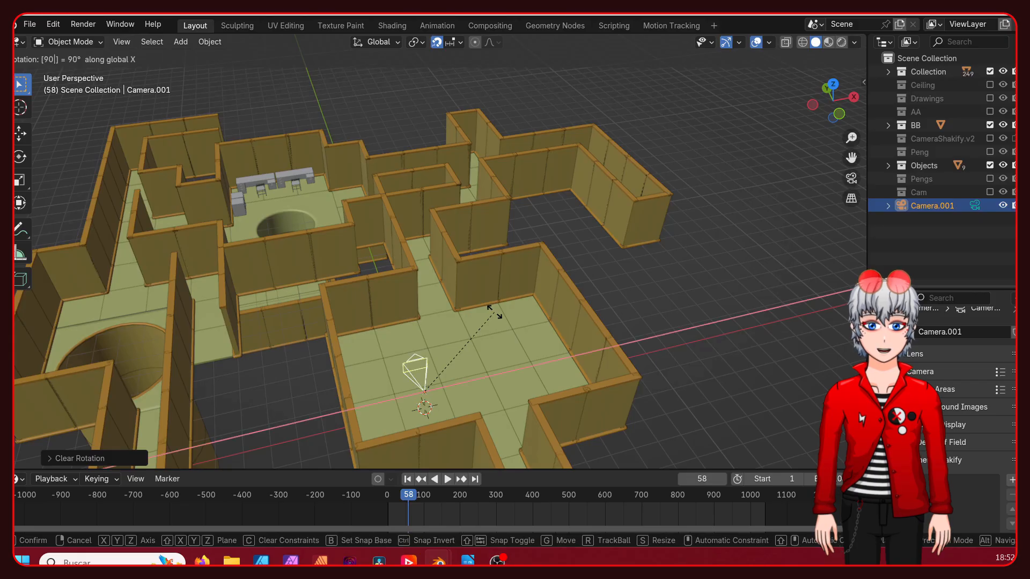
# - Rotate the new camera 90° about global X in the starting room and give it an Investigation camera shake
pyautogui.scroll(4, 478, 348)
pyautogui.keyDown('shift'); pyautogui.moveTo(478, 348); pyautogui.dragTo(497, 330, button='middle'); pyautogui.keyUp('shift')
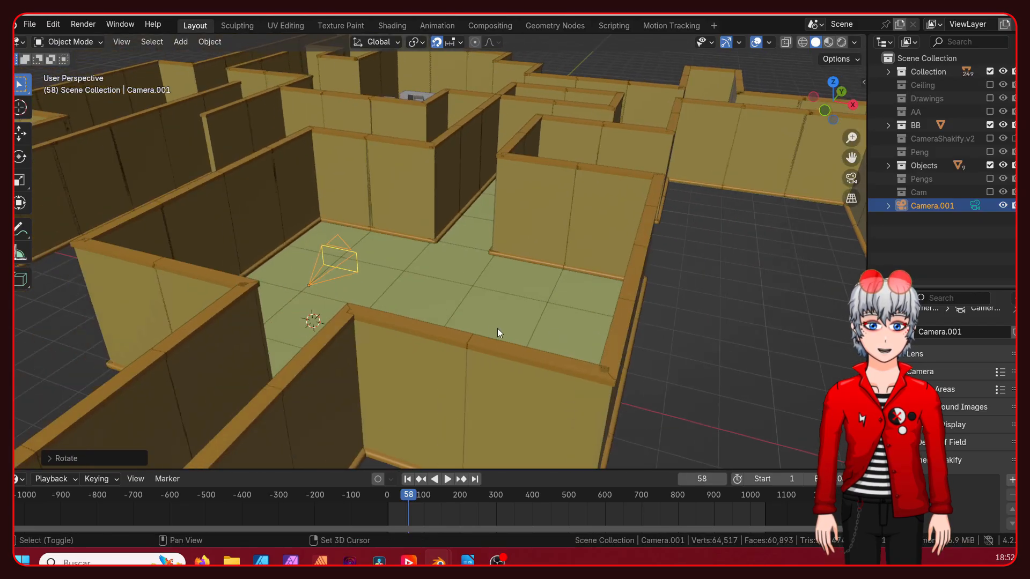
pyautogui.scroll(4, 498, 329)
pyautogui.keyDown('shift'); pyautogui.moveTo(369, 311); pyautogui.dragTo(462, 327, button='middle'); pyautogui.keyUp('shift')
pyautogui.moveTo(462, 327); pyautogui.dragTo(467, 299, button='middle')
pyautogui.press('KP_Decimal')
pyautogui.scroll(-2, 945, 464)
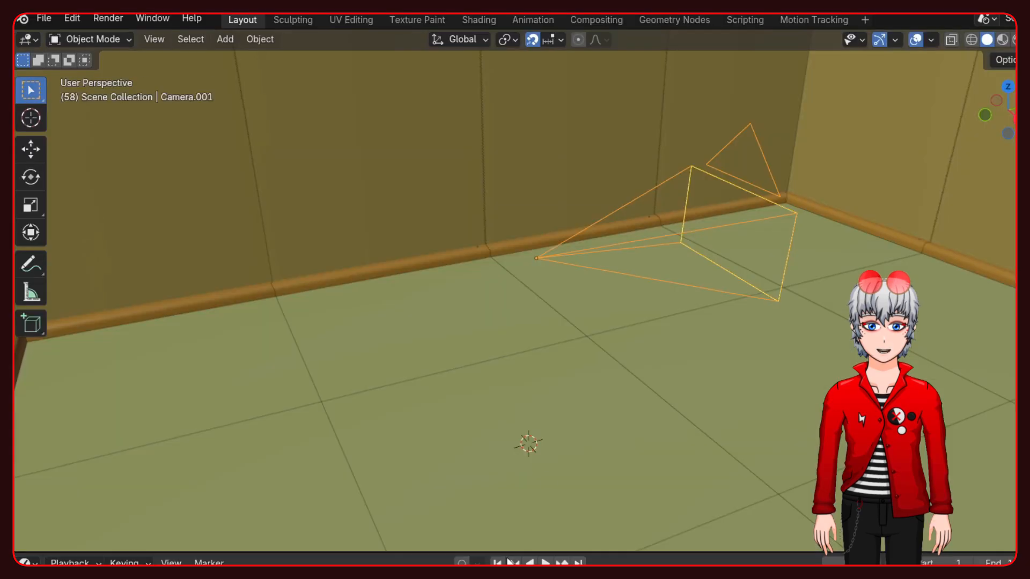
# - Play the animation from the camera's view to check the handheld camera shake
pyautogui.press('space')
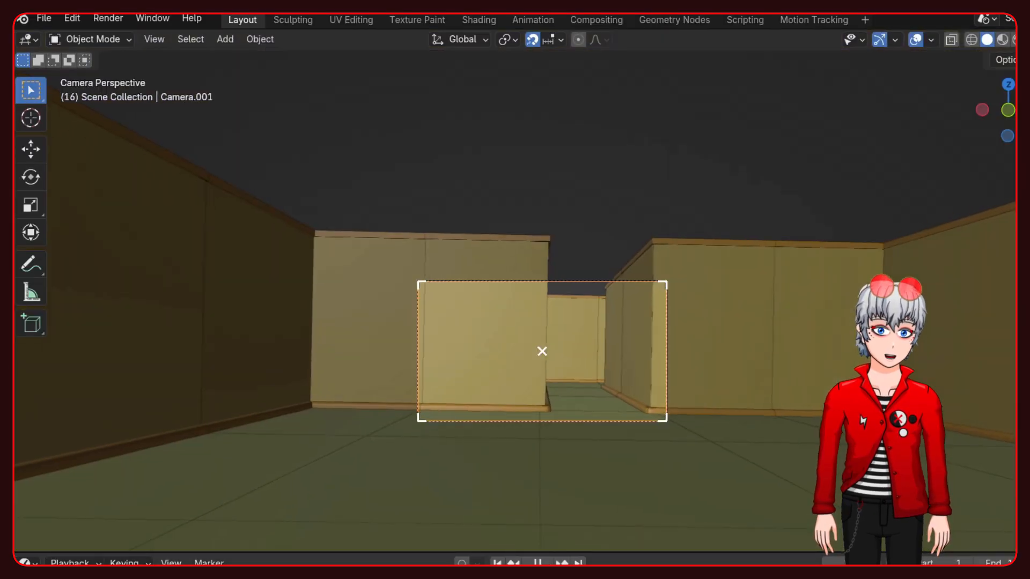
pyautogui.press('space')
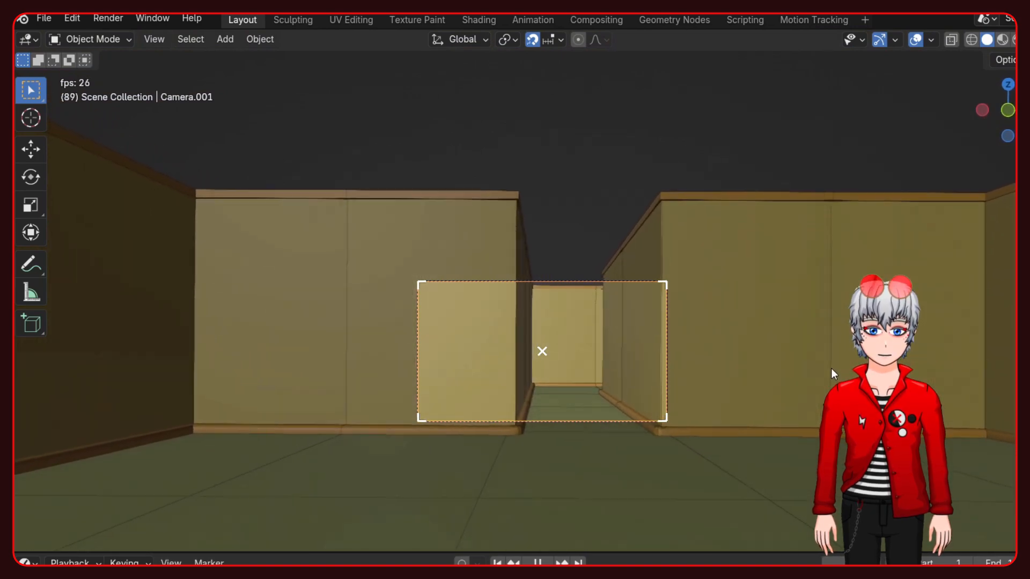
pyautogui.press('space')
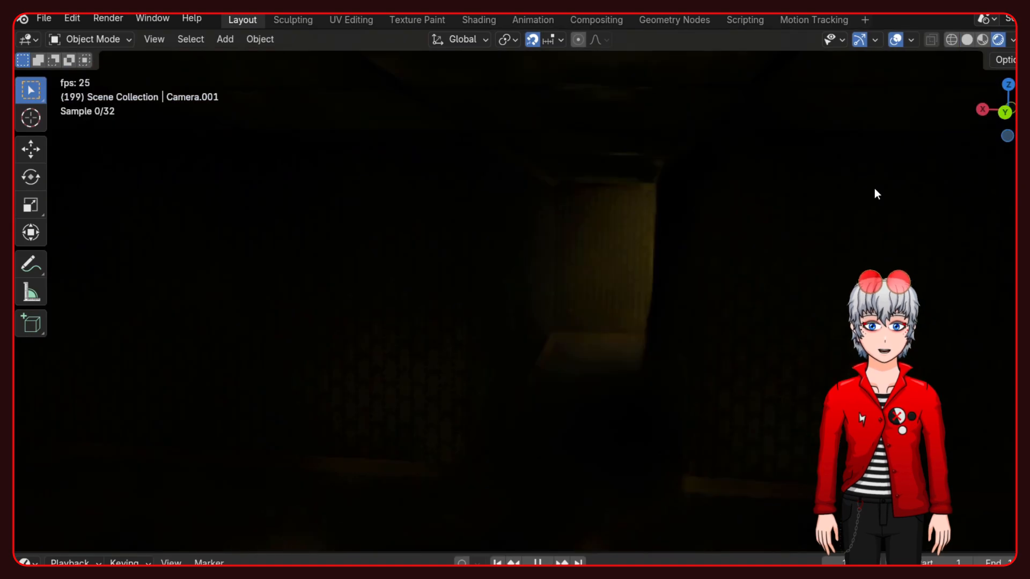
# - Stop playback in rendered shading, hide the viewport overlays, and start playback again
pyautogui.press('space')
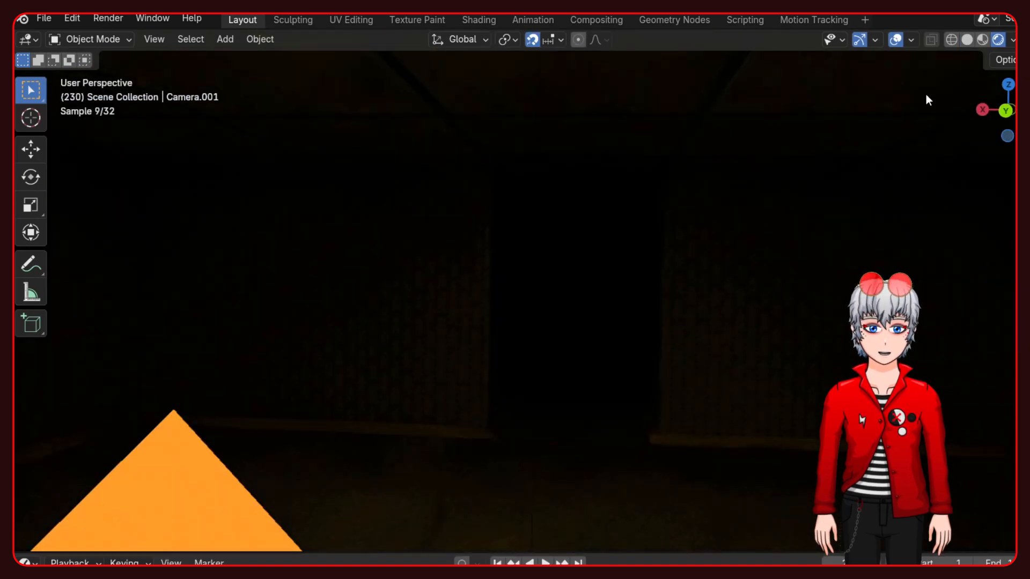
pyautogui.click(895, 39)
pyautogui.press('space')
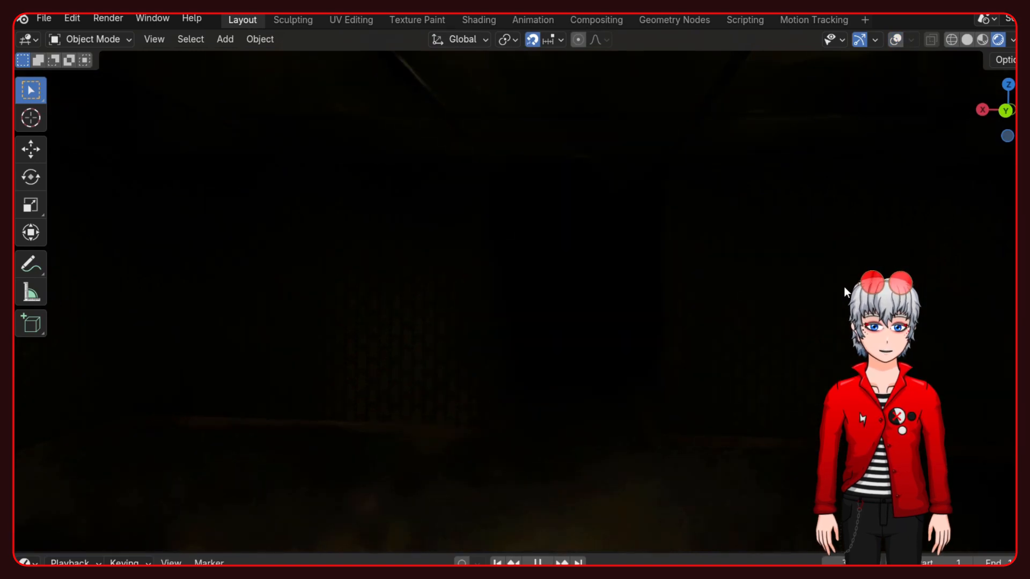
# - Stop the playback and place a linked duplicate of the lit ceiling piece with its light in the maze
pyautogui.press('space')
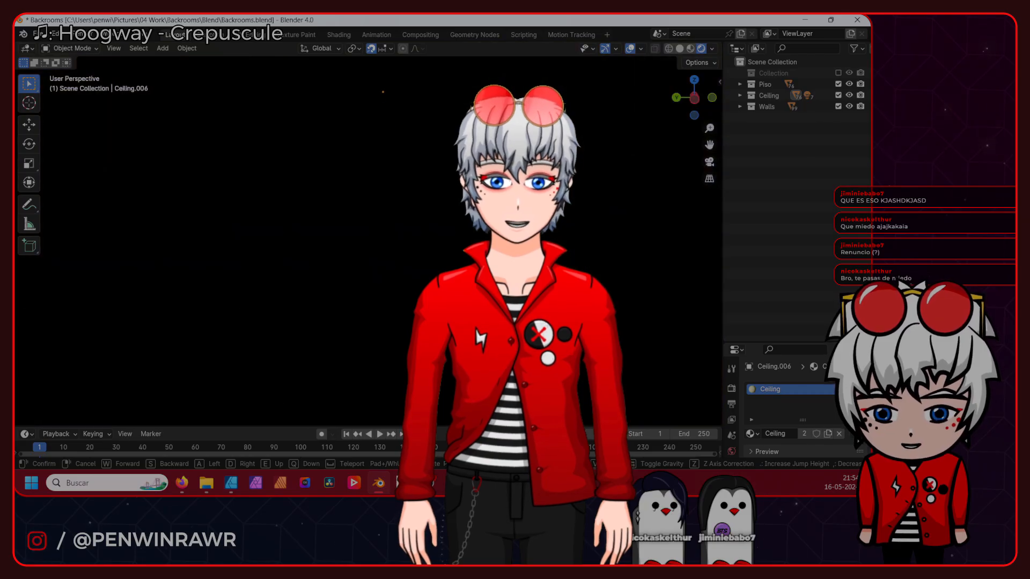
pyautogui.scroll(-8, 309, 386)
pyautogui.moveTo(309, 386); pyautogui.dragTo(374, 284, button='middle')
pyautogui.click(290, 153)
pyautogui.hotkey('alt', 'd')
pyautogui.click(333, 150)
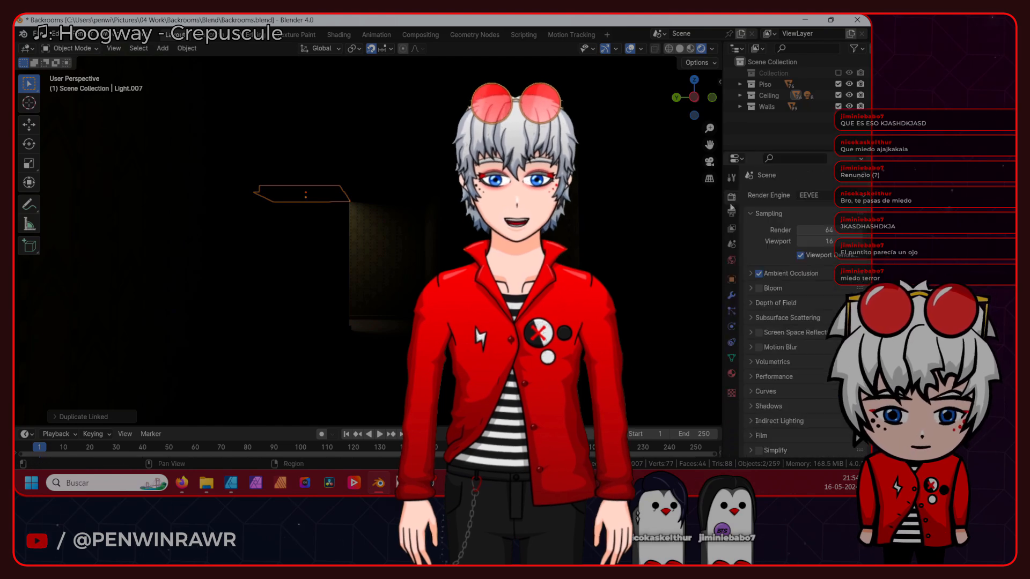
# - Switch the render engine to Cycles and walk through the maze with Walk Navigation in the rendered view
pyautogui.click(766, 326)
pyautogui.click(113, 48)
pyautogui.moveTo(139, 207)
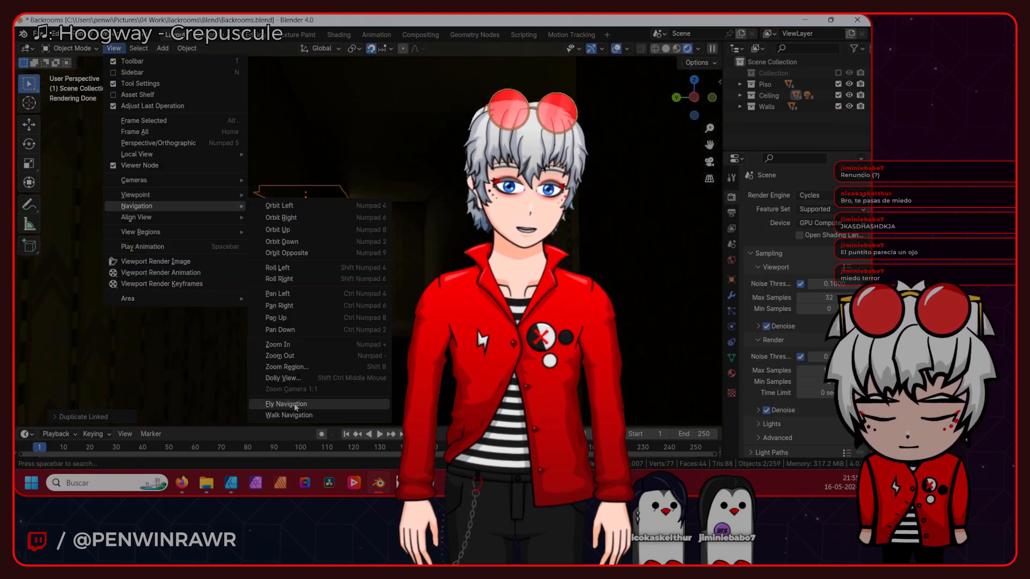
pyautogui.click(289, 415)
pyautogui.press('w')
pyautogui.press('w')
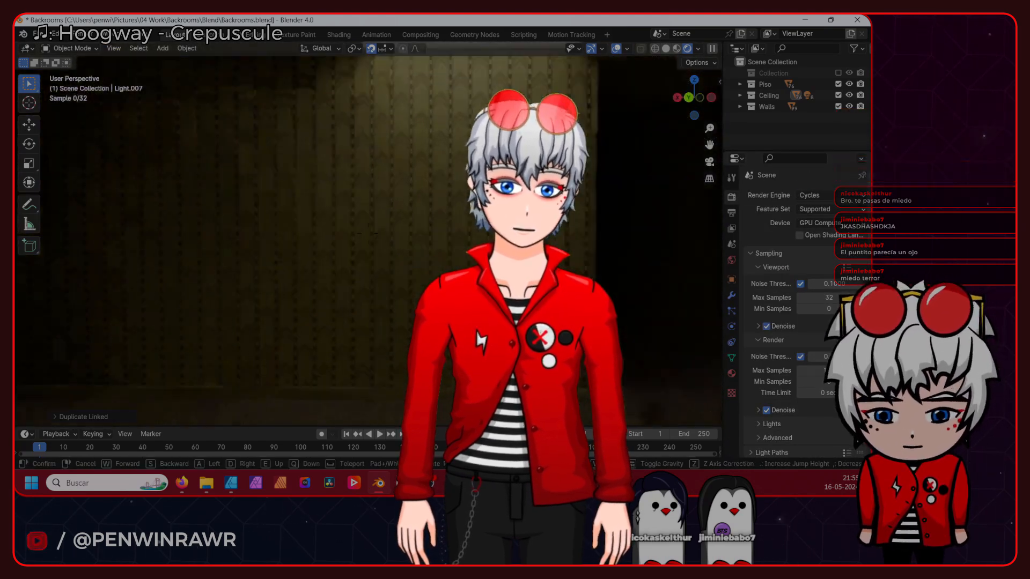
pyautogui.press('w')
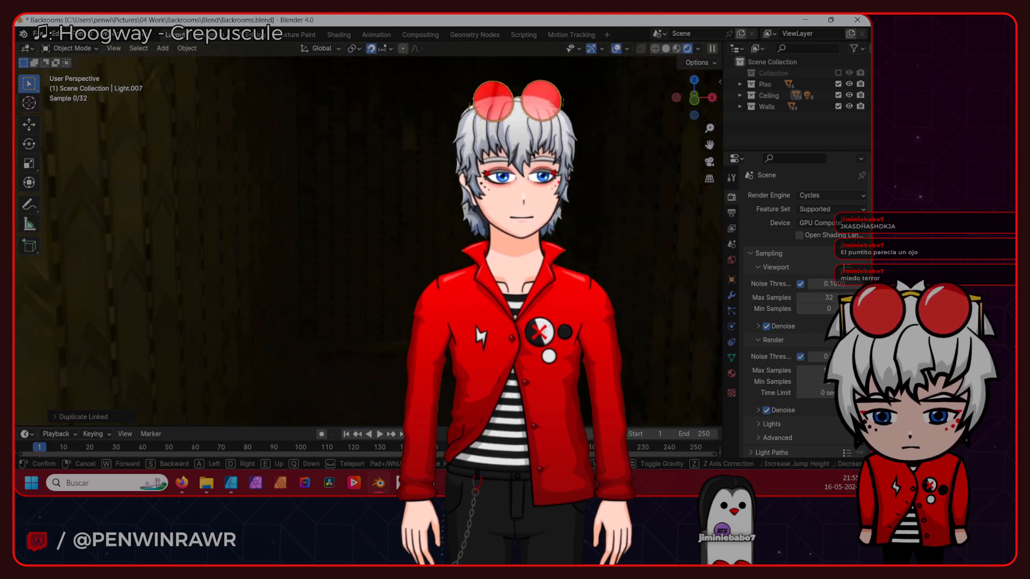
pyautogui.press('w')
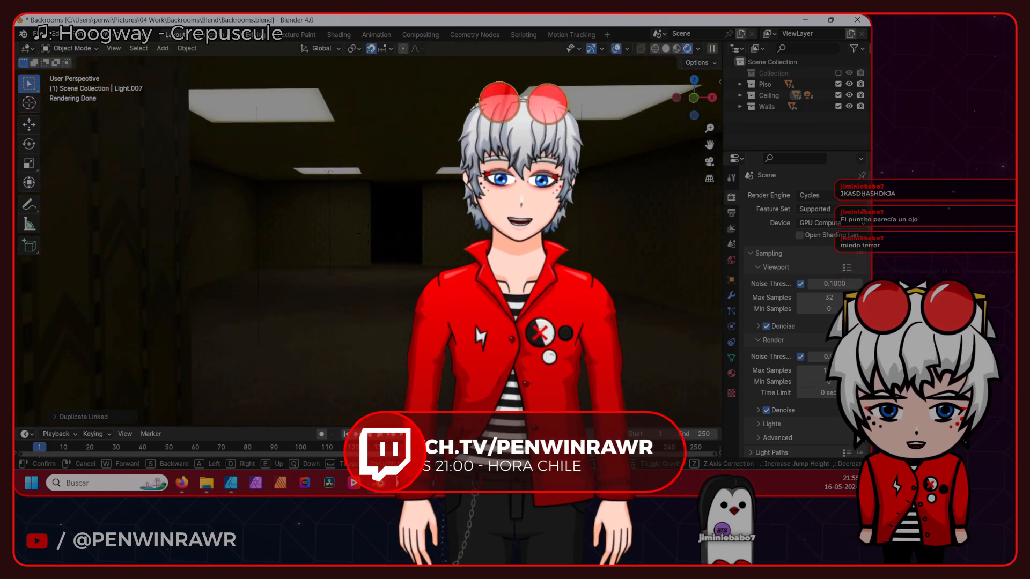
# - Leave Walk Navigation and change the viewport shading to look over the maze walls
pyautogui.press('Escape')
pyautogui.scroll(-5, 293, 418)
pyautogui.press('z')
pyautogui.moveTo(322, 252)
pyautogui.mouseDown(button='middle')
pyautogui.moveTo(321, 321)
pyautogui.moveTo(315, 281)
pyautogui.mouseUp(button='middle')
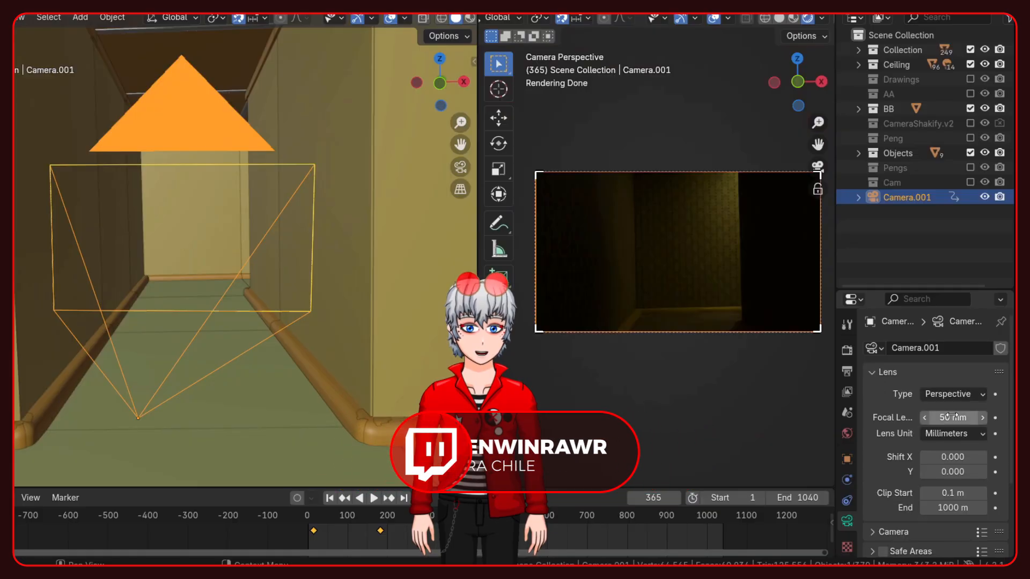
# - Try a 35 mm focal length on Camera.001 and settle on 24 mm
pyautogui.moveTo(953, 417); pyautogui.dragTo(973, 418)
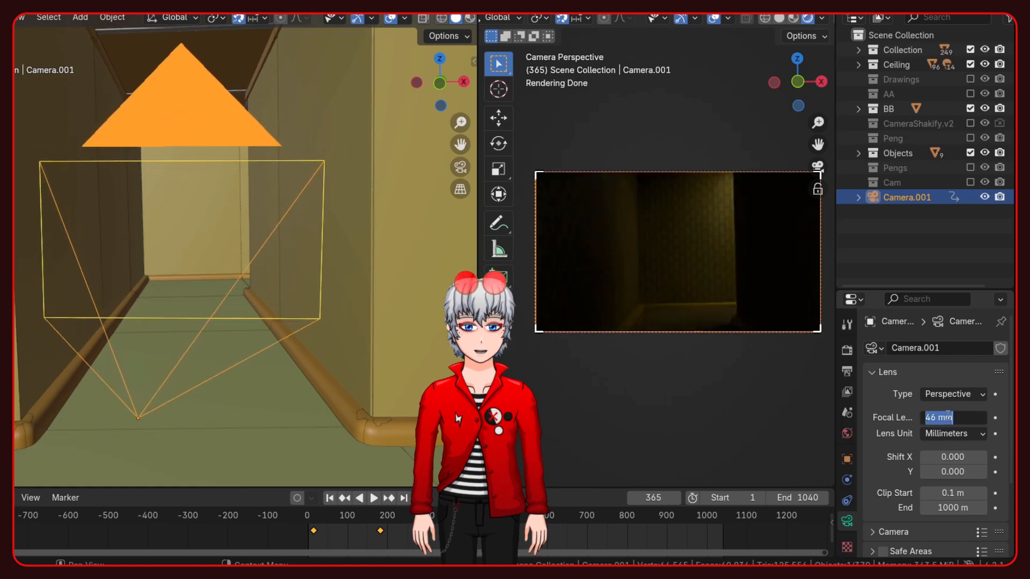
pyautogui.press('Return')
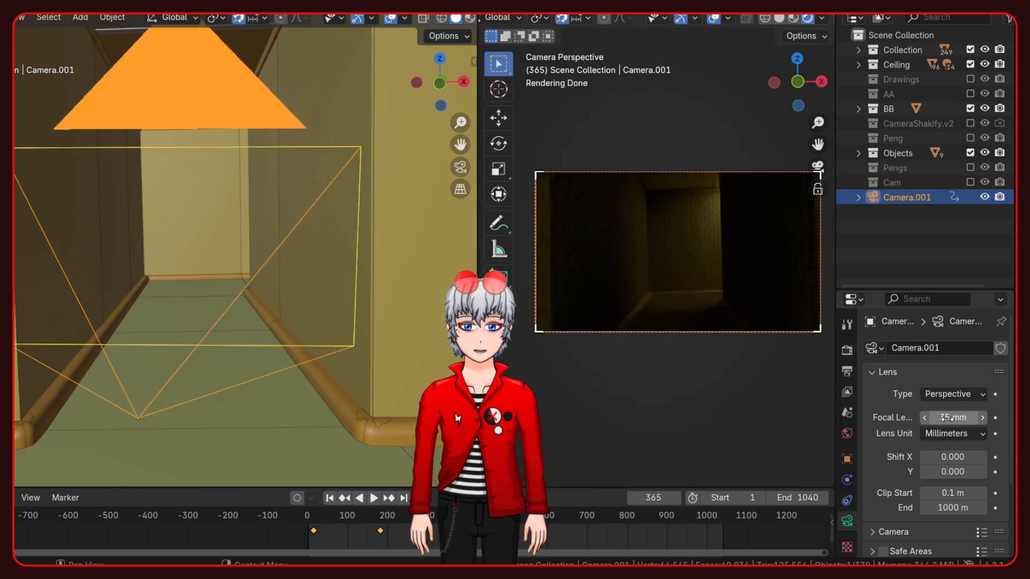
pyautogui.press('Return')
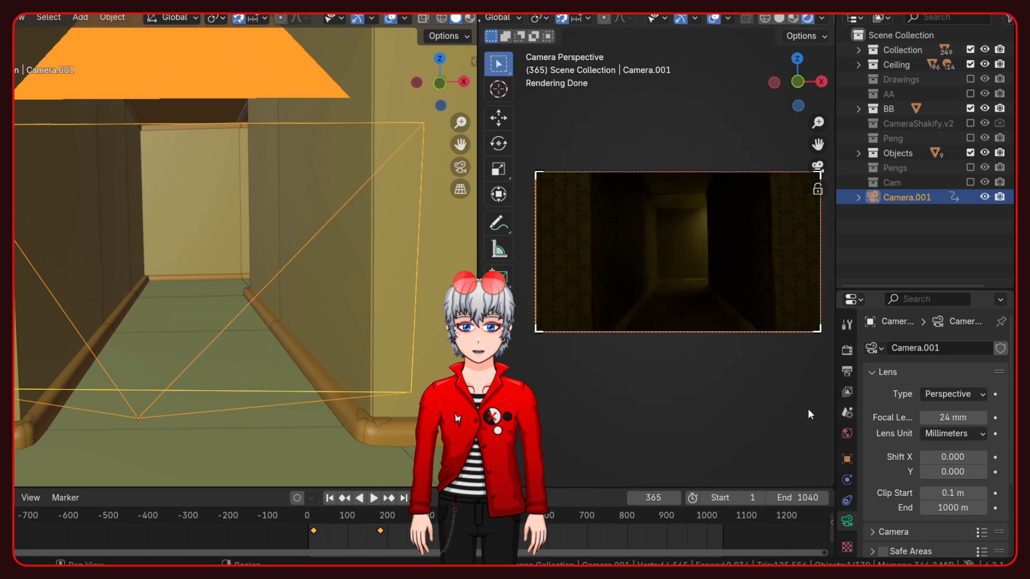
pyautogui.scroll(-5, 410, 388)
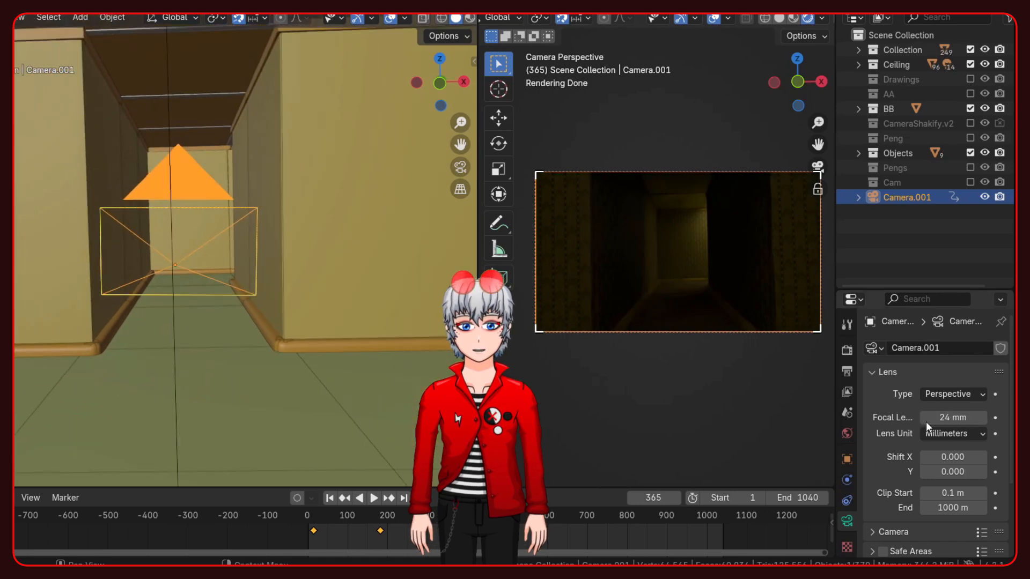
# - Set the output resolution to 1080 px by 1920 px for a vertical video
pyautogui.click(846, 372)
pyautogui.click(954, 367)
pyautogui.write('1080')
pyautogui.press('Tab')
pyautogui.write('1920')
pyautogui.press('Return')
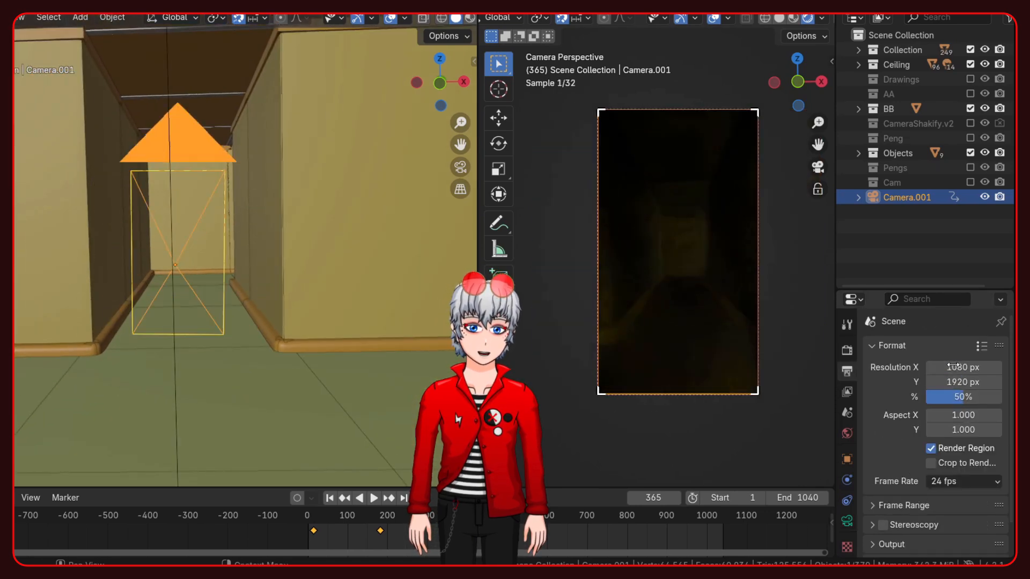
# - Scrub the timeline to about frame 173 to check the vertical camera framing
pyautogui.scroll(2, 650, 252)
pyautogui.keyDown('shift'); pyautogui.moveTo(661, 266); pyautogui.dragTo(606, 260, button='middle'); pyautogui.keyUp('shift')
pyautogui.moveTo(315, 514); pyautogui.dragTo(376, 520)
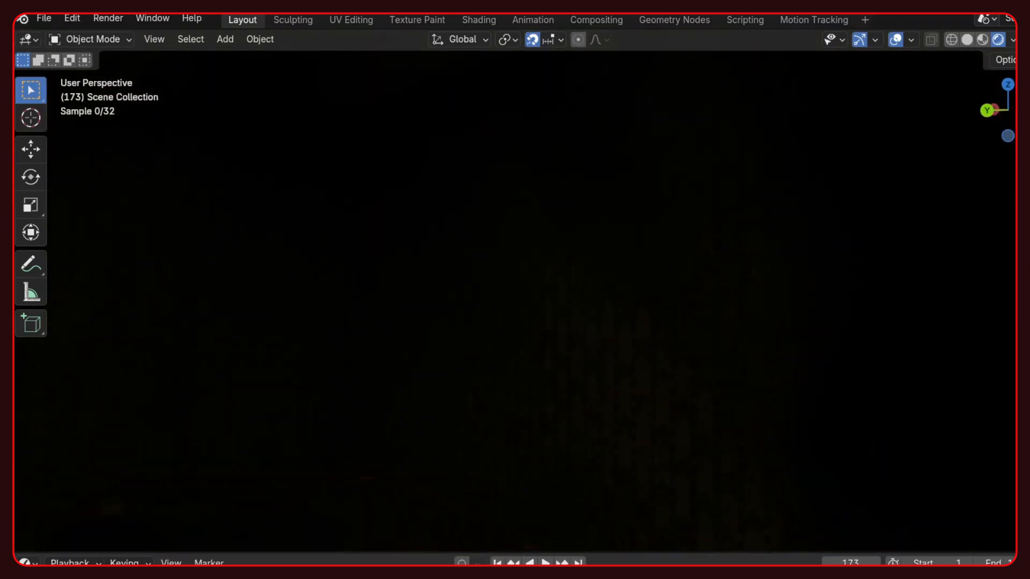
# - Walk through the dark corridors in rendered view to the furnished room and the character drawing on its wall
pyautogui.press('w')
pyautogui.press('w')
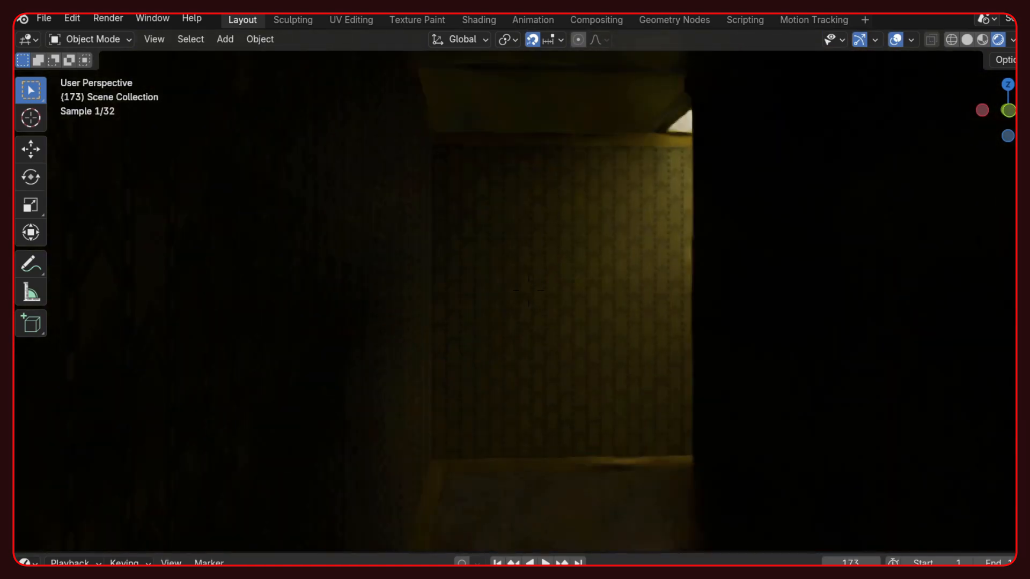
pyautogui.press('w')
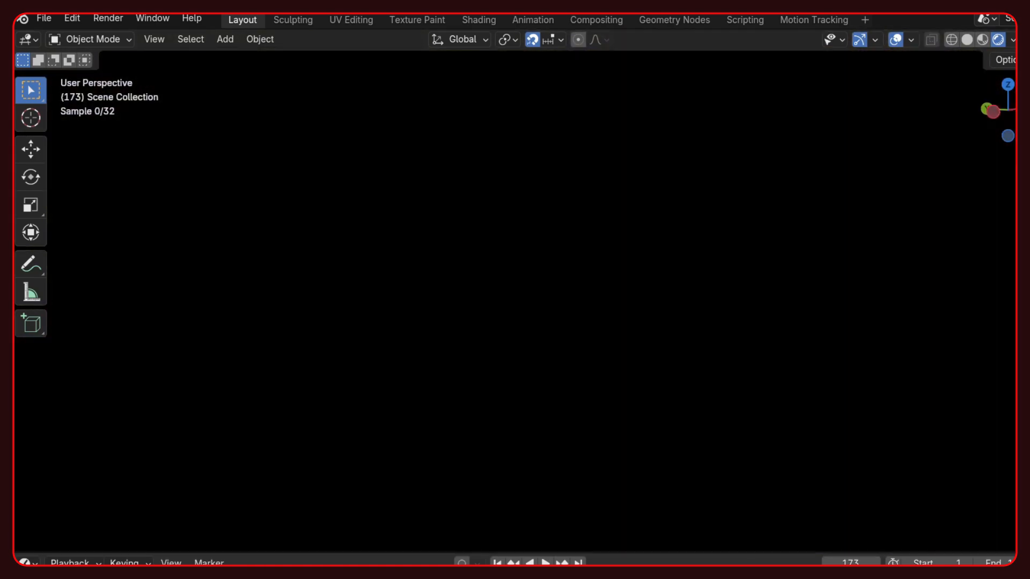
pyautogui.press('w')
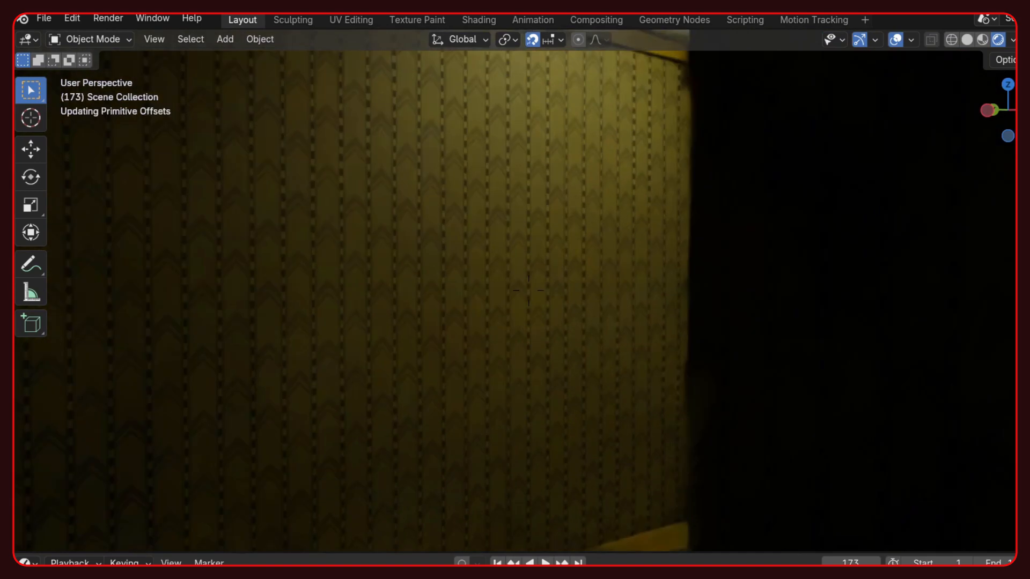
pyautogui.press('w')
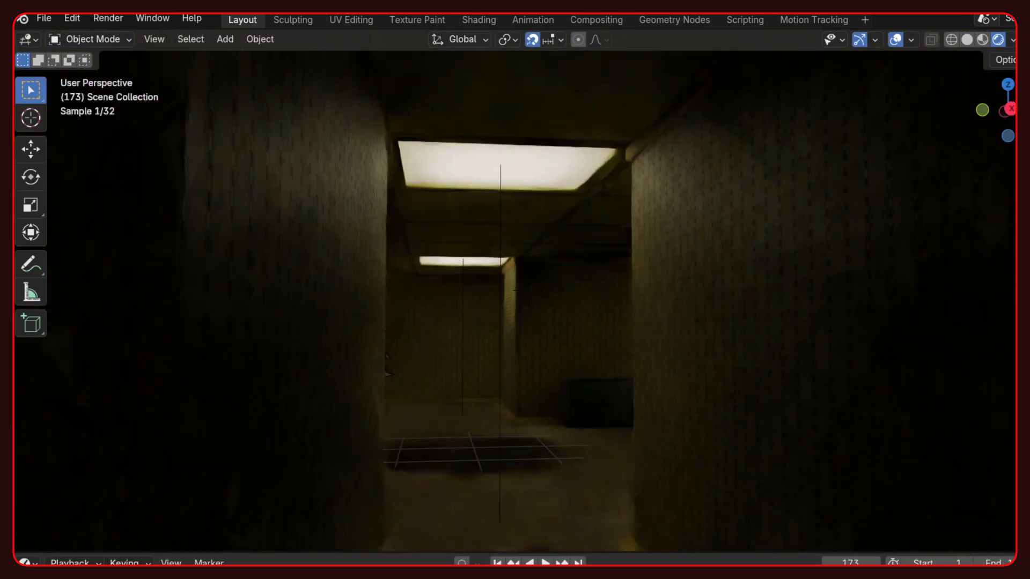
pyautogui.press('w')
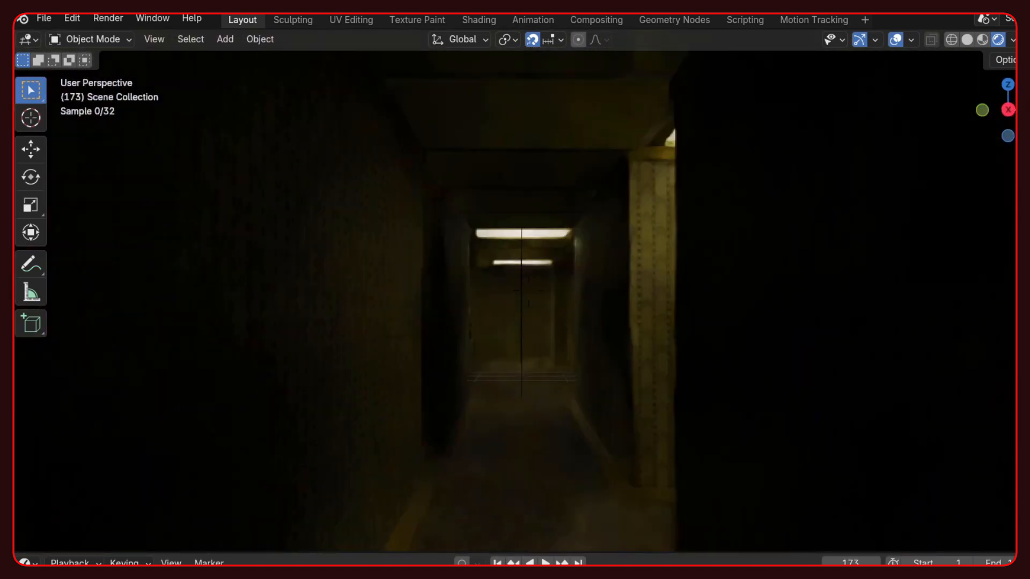
pyautogui.press('w')
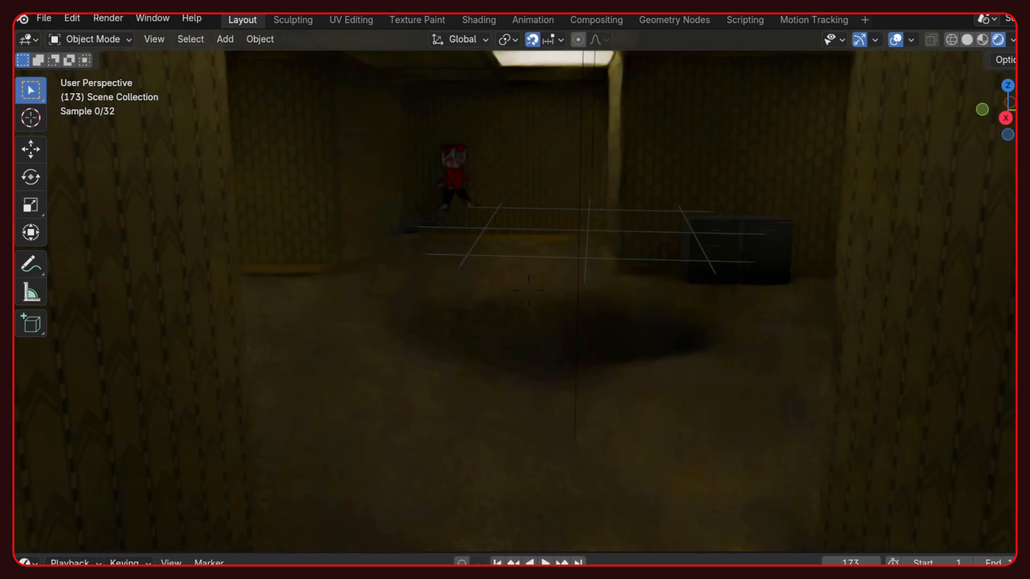
pyautogui.press('w')
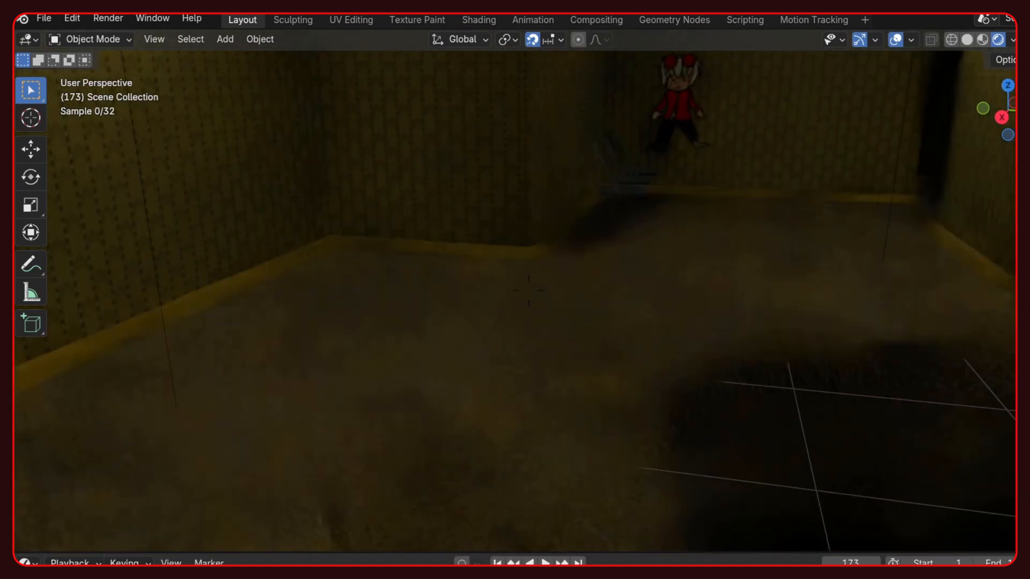
pyautogui.press('w')
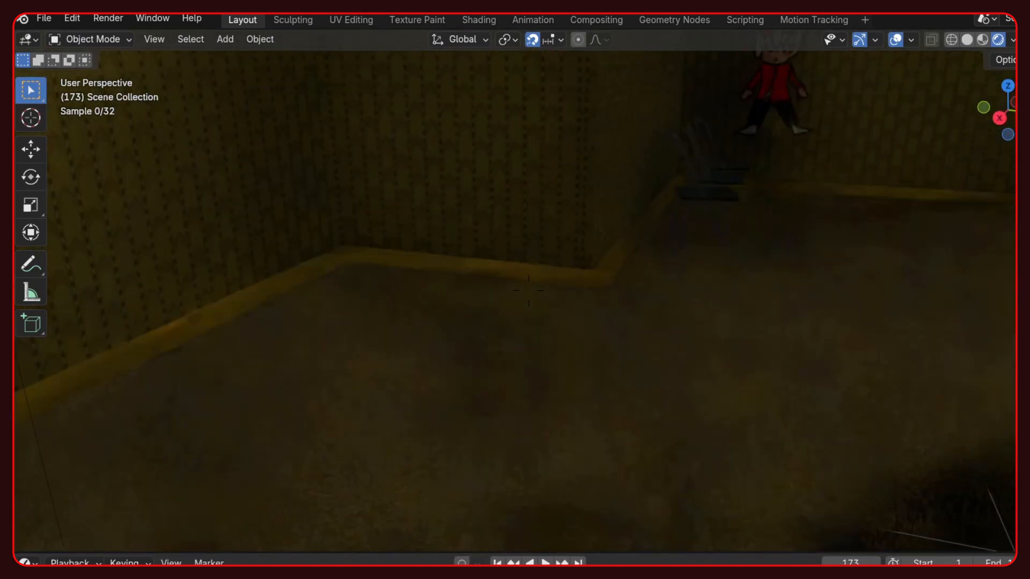
pyautogui.press('w')
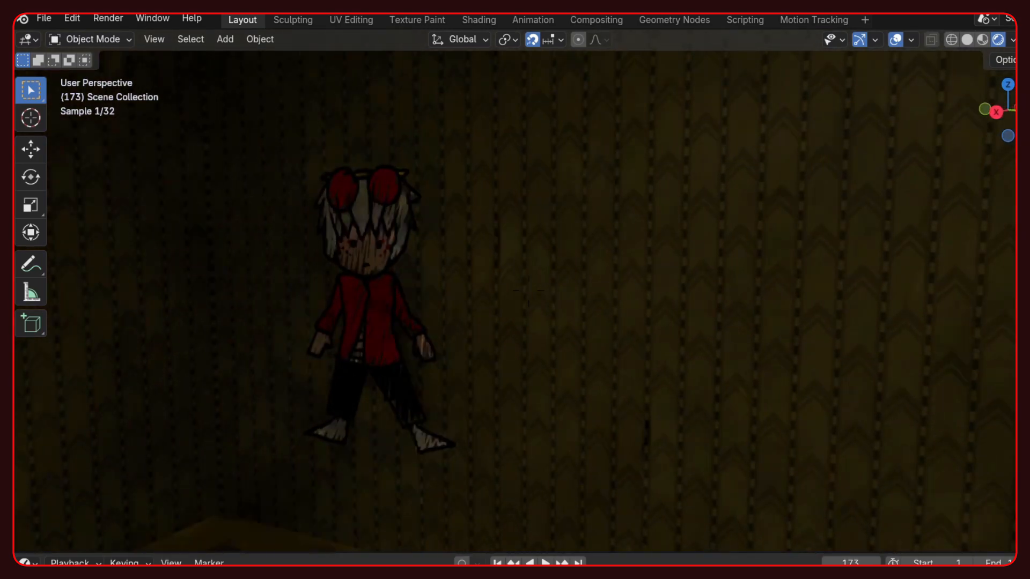
# - Walk from the wall drawing back into the corridors, towards the lit area with the fire extinguisher
pyautogui.press('w')
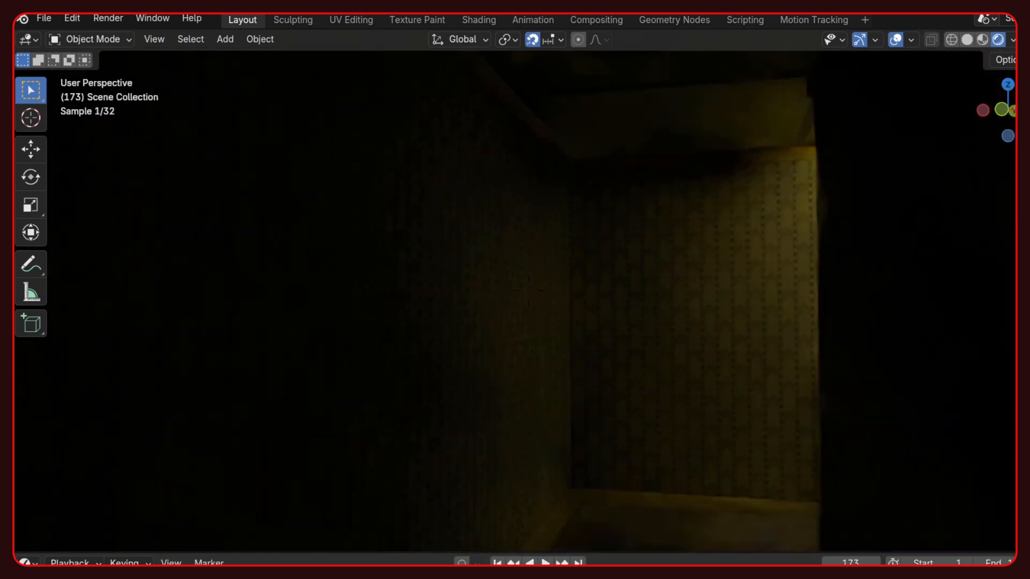
pyautogui.press('w')
pyautogui.press('w')
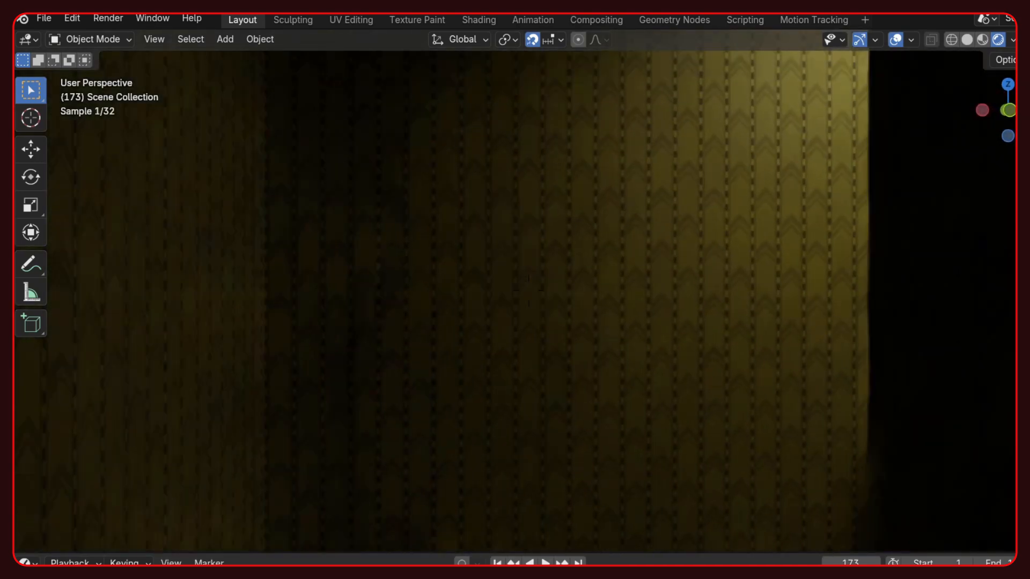
pyautogui.press('w')
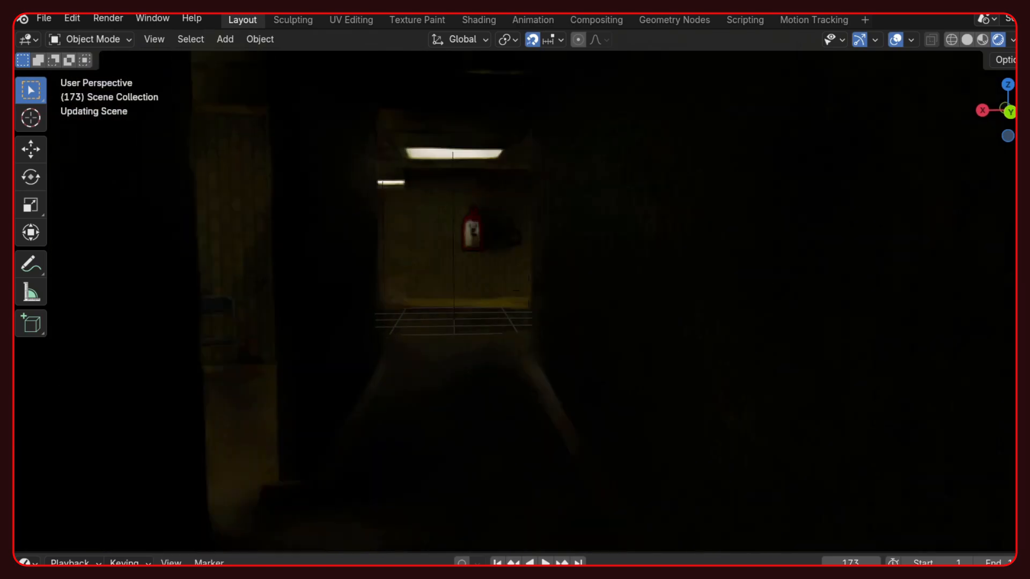
pyautogui.press('w')
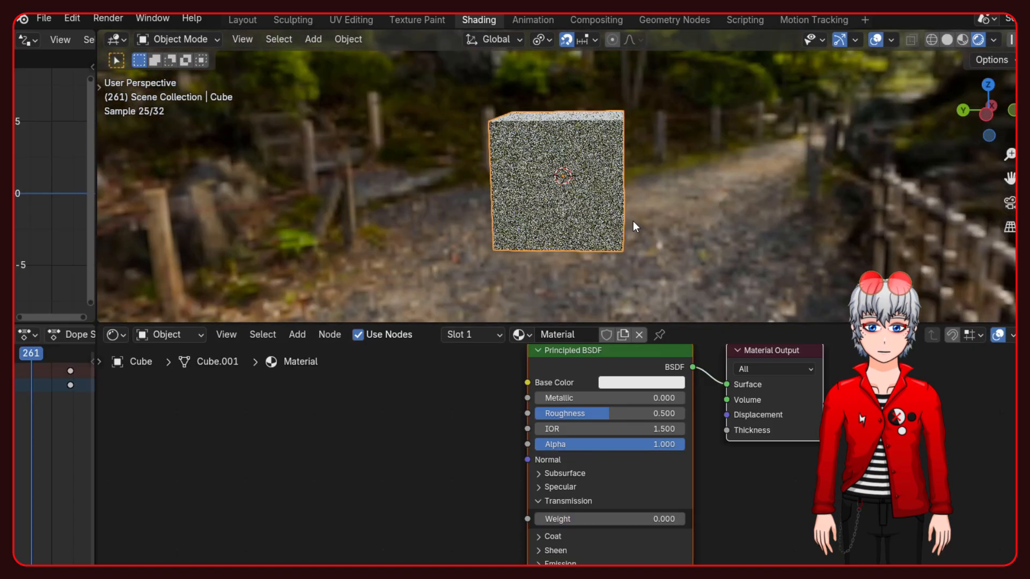
# - Make the cube's material watery with transmission weight 1.000, roughness 0.027 and IOR 1.333
pyautogui.moveTo(562, 518); pyautogui.dragTo(611, 518)
pyautogui.moveTo(560, 220); pyautogui.dragTo(475, 228, button='middle')
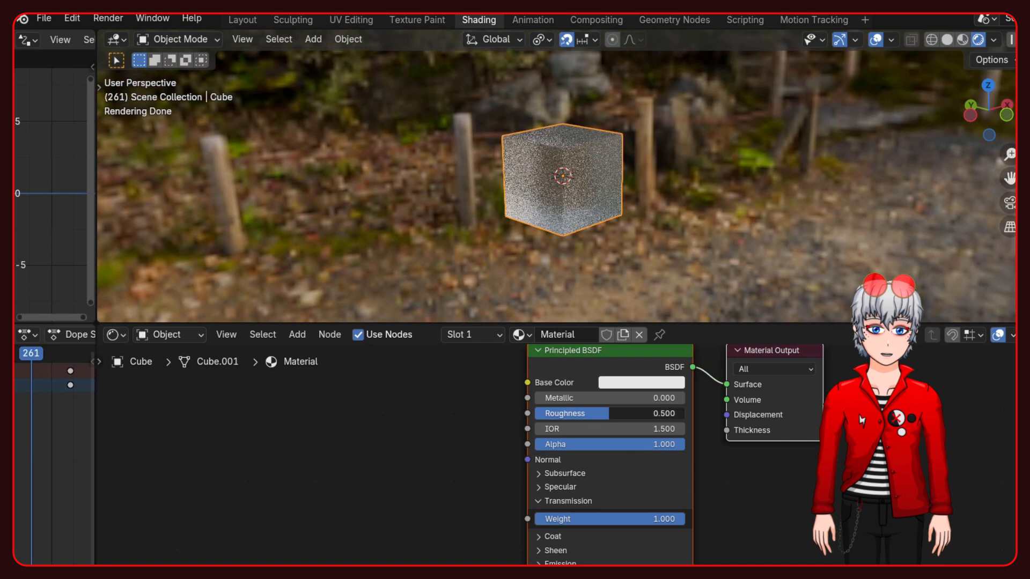
pyautogui.moveTo(608, 413); pyautogui.dragTo(556, 413)
pyautogui.moveTo(558, 199); pyautogui.dragTo(590, 300, button='middle')
pyautogui.click(576, 427)
pyautogui.write('1.3333')
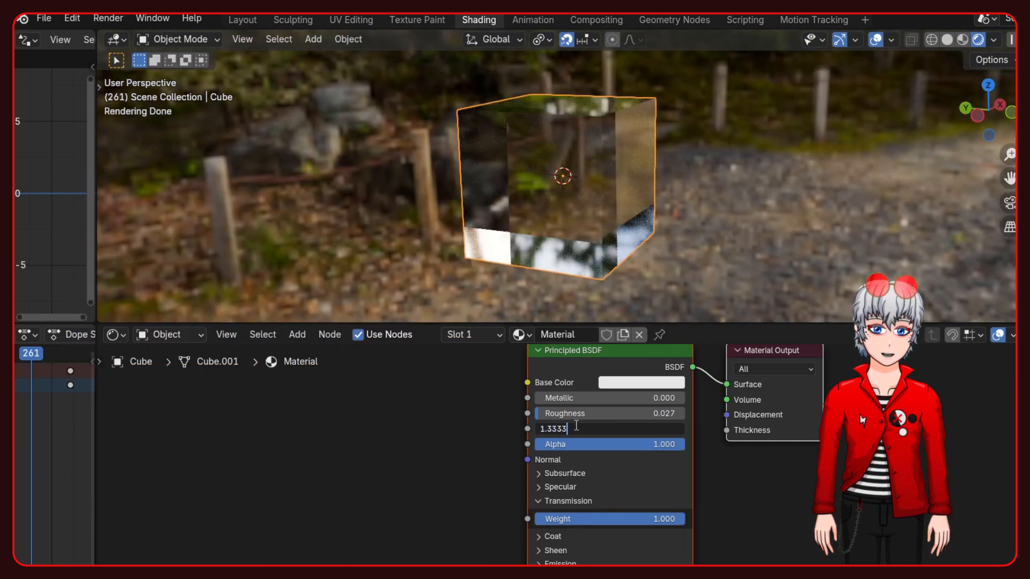
pyautogui.press('Return')
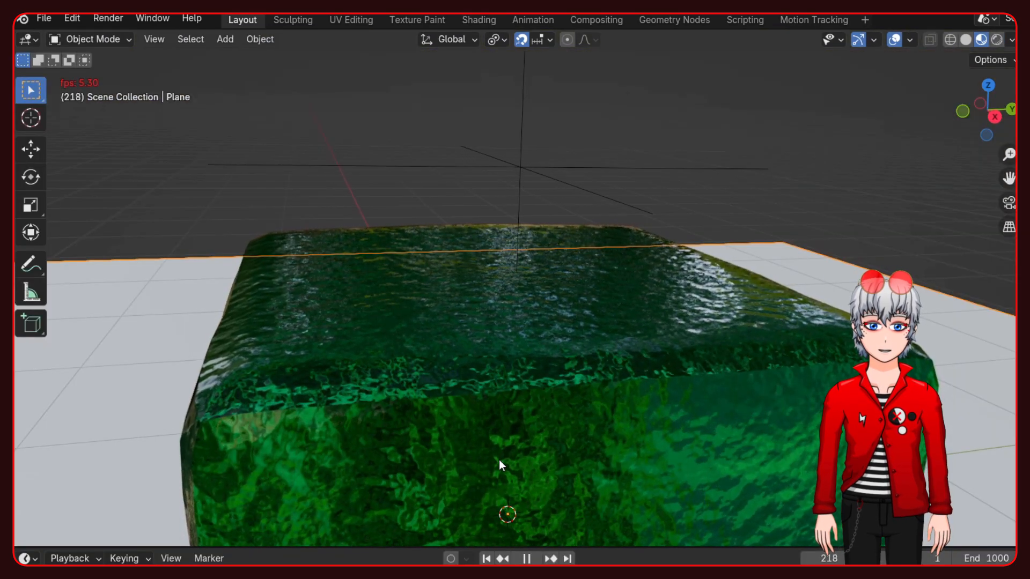
# - Stop the water animation and view the water block in rendered shading
pyautogui.press('space')
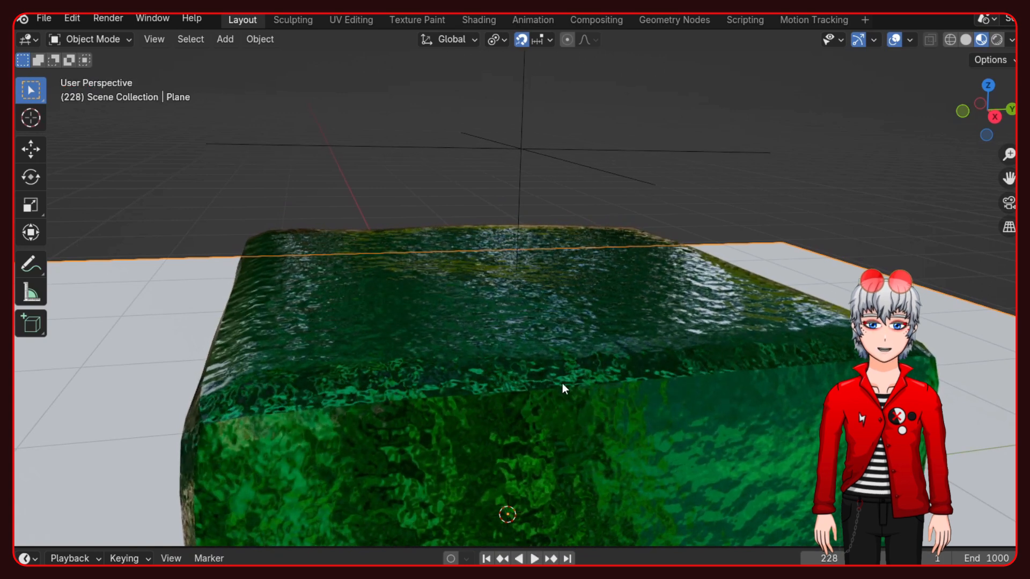
pyautogui.click(996, 40)
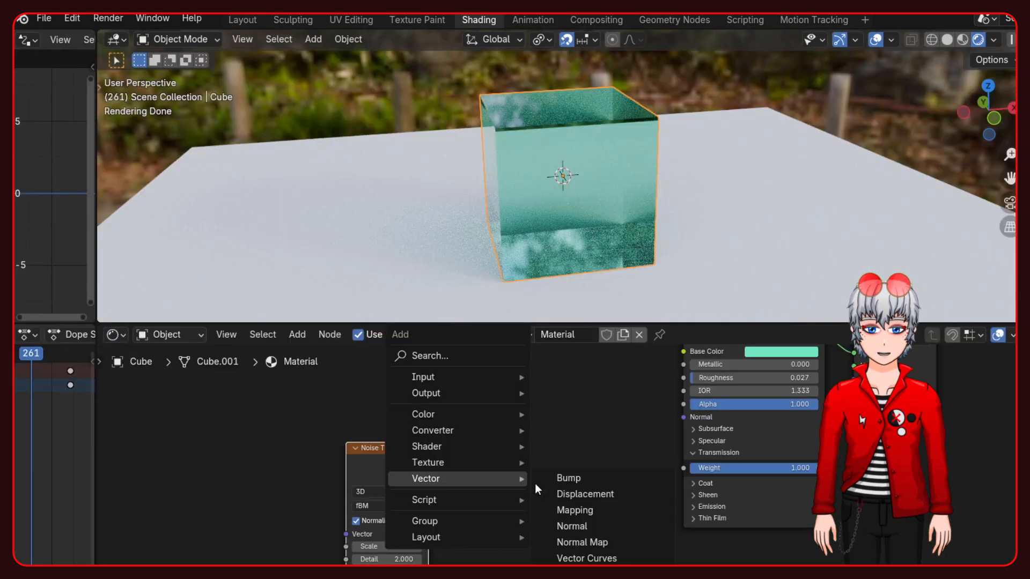
# - Connect the Noise Texture's Fac to the Bump's Height and the Bump's Normal to the cube material's Principled BSDF Normal
pyautogui.click(567, 477)
pyautogui.moveTo(429, 462); pyautogui.dragTo(529, 529)
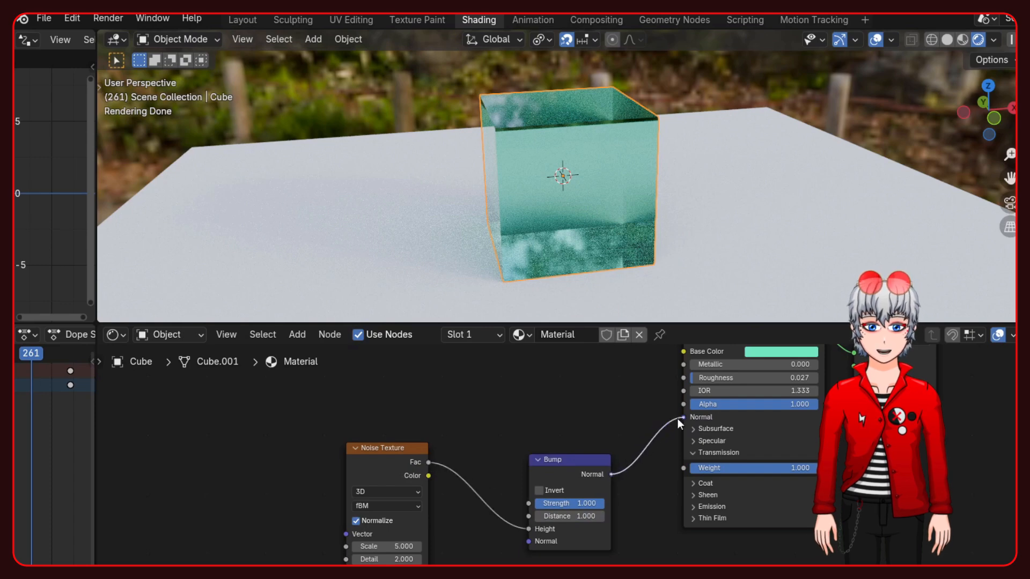
pyautogui.moveTo(667, 422); pyautogui.dragTo(671, 420)
pyautogui.scroll(4, 582, 188)
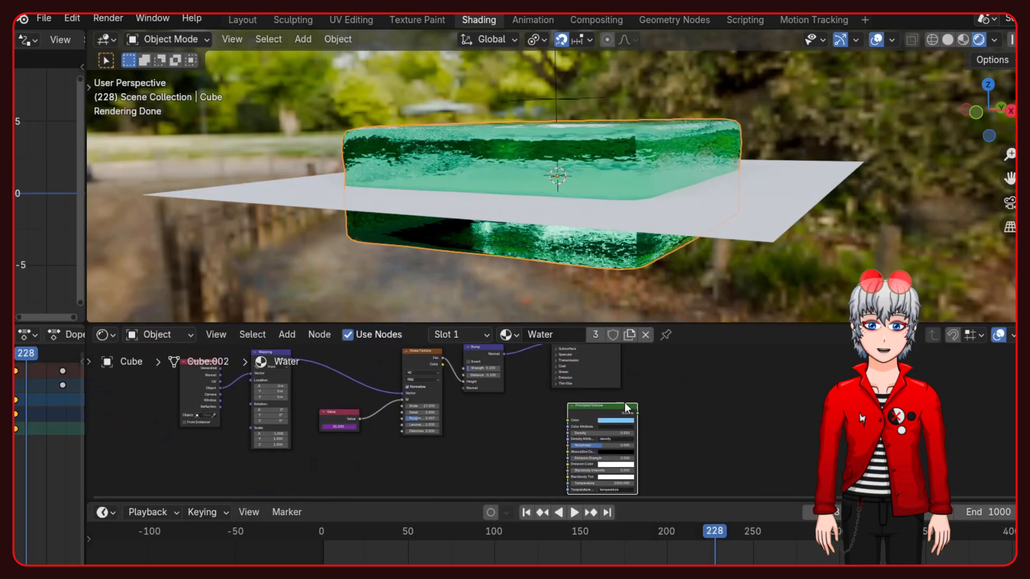
# - Link the Principled Volume node into the Water material's output and inspect the water block up close
pyautogui.keyDown('ctrl'); pyautogui.keyDown('shift'); pyautogui.click(600, 404); pyautogui.keyUp('shift'); pyautogui.keyUp('ctrl')
pyautogui.scroll(4, 579, 146)
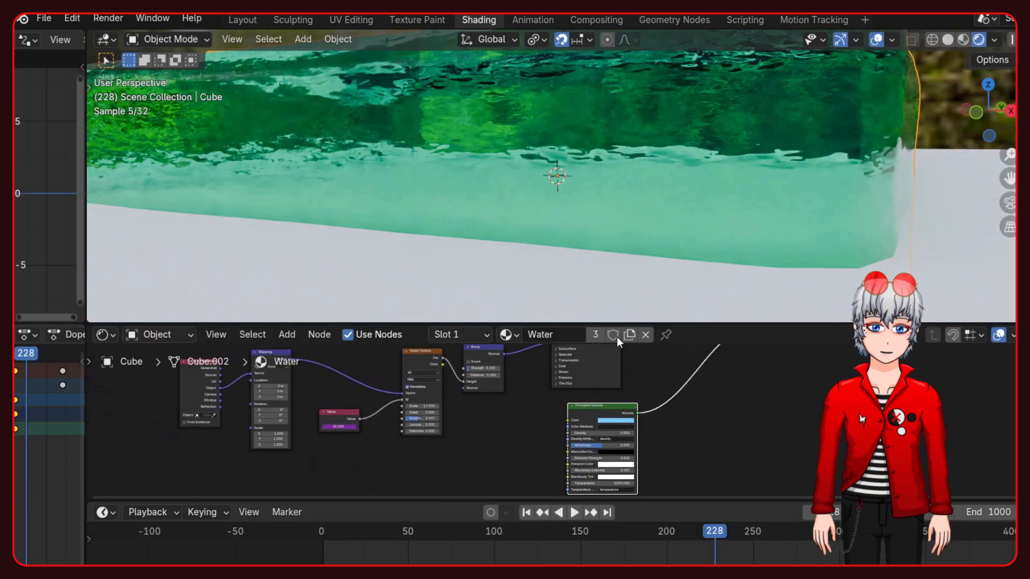
pyautogui.scroll(-6, 623, 153)
pyautogui.scroll(6, 560, 223)
pyautogui.moveTo(563, 186); pyautogui.dragTo(545, 204, button='middle')
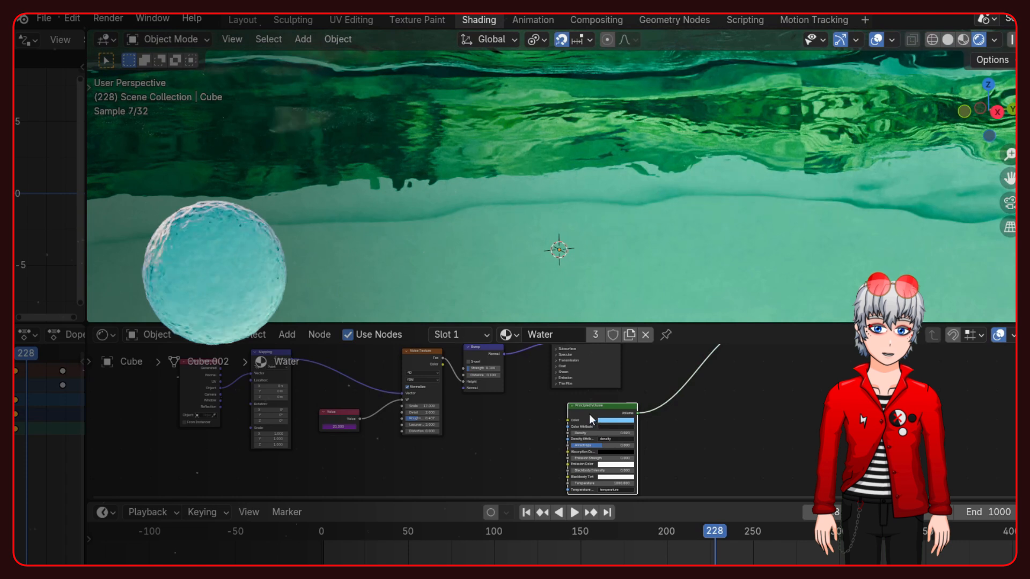
# - Mute and unmute the Principled Volume node to compare the water with and without it, and view the whole water block
pyautogui.press('m')
pyautogui.press('m')
pyautogui.press('m')
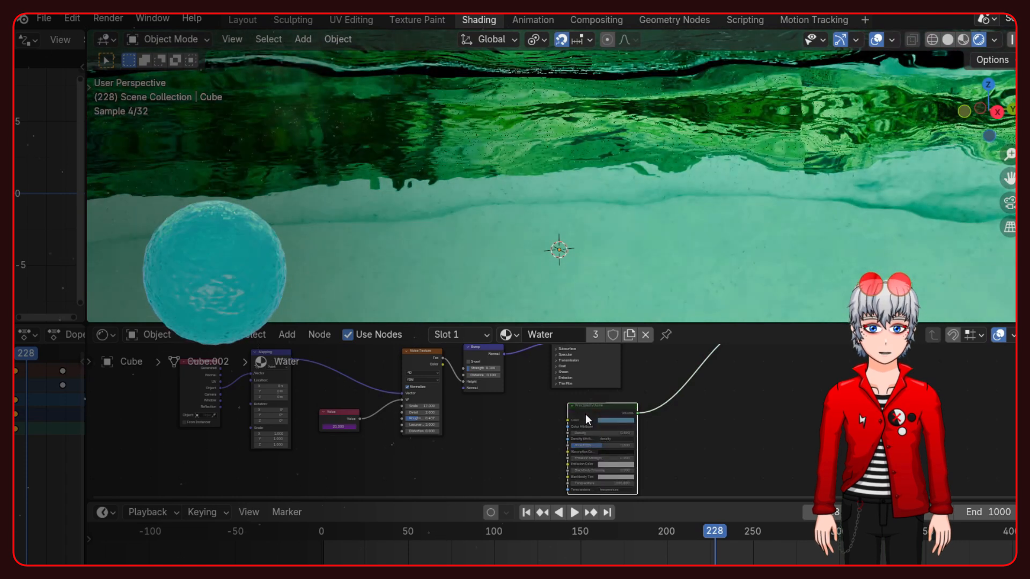
pyautogui.press('m')
pyautogui.scroll(-5, 516, 193)
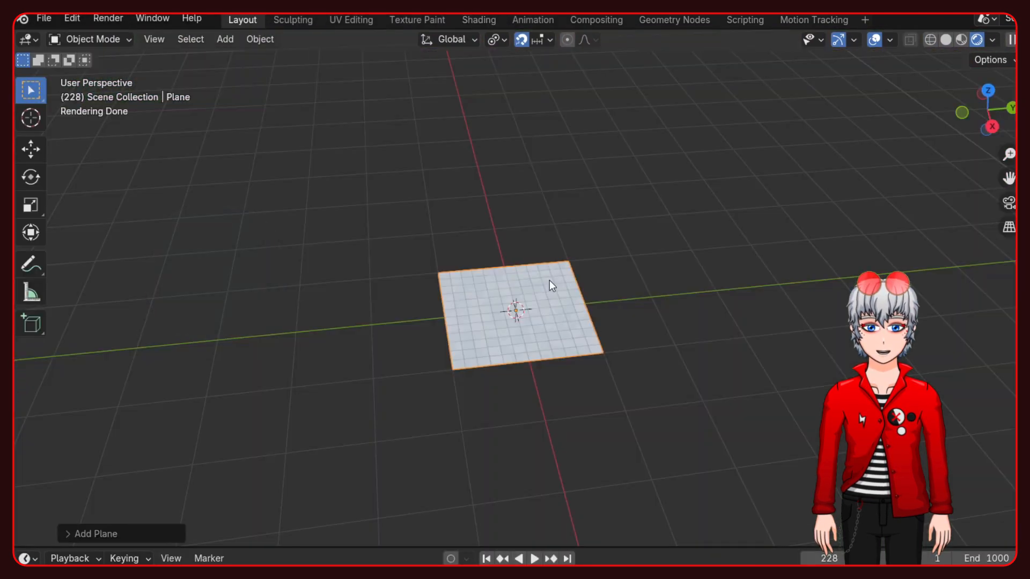
# - Extrude the plane's face 3 m upward along Z in Edit Mode
pyautogui.press('Tab')
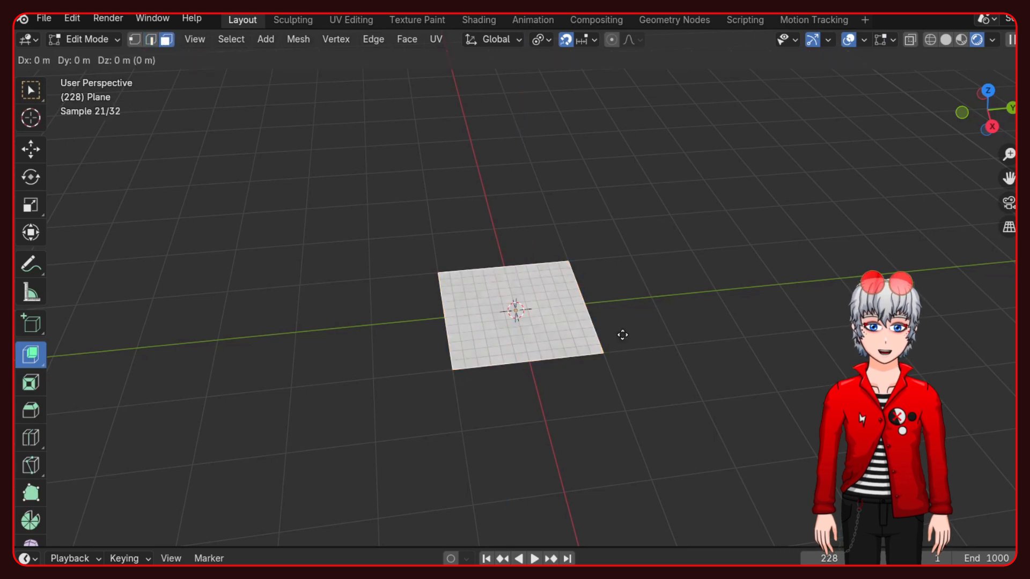
pyautogui.write('3z')
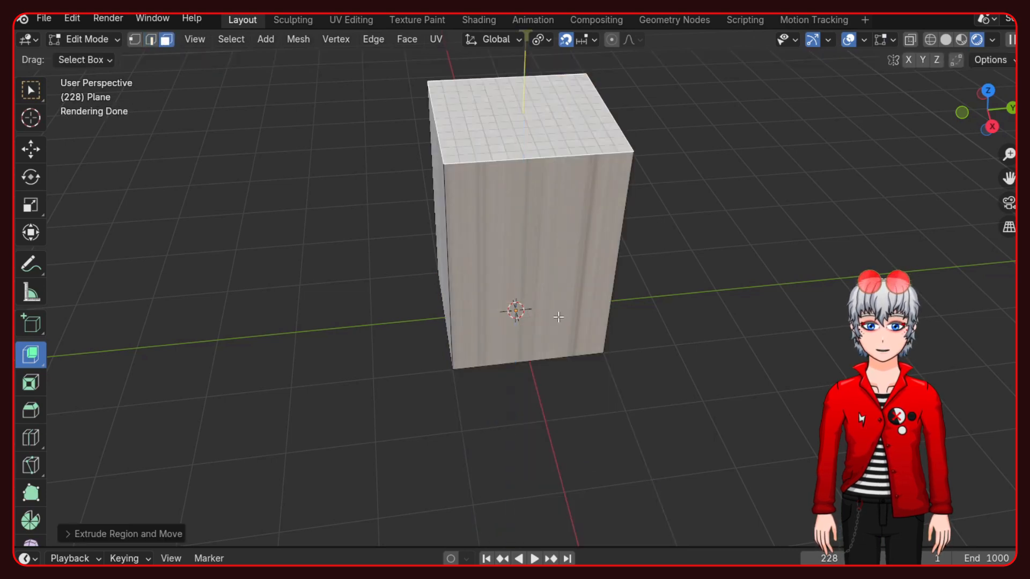
# - Slide the selected edges along the extruded block to adjust the shape of the room geometry
pyautogui.keyDown('shift'); pyautogui.moveTo(558, 317); pyautogui.dragTo(561, 350, button='middle'); pyautogui.keyUp('shift')
pyautogui.press('g')
pyautogui.press('g')
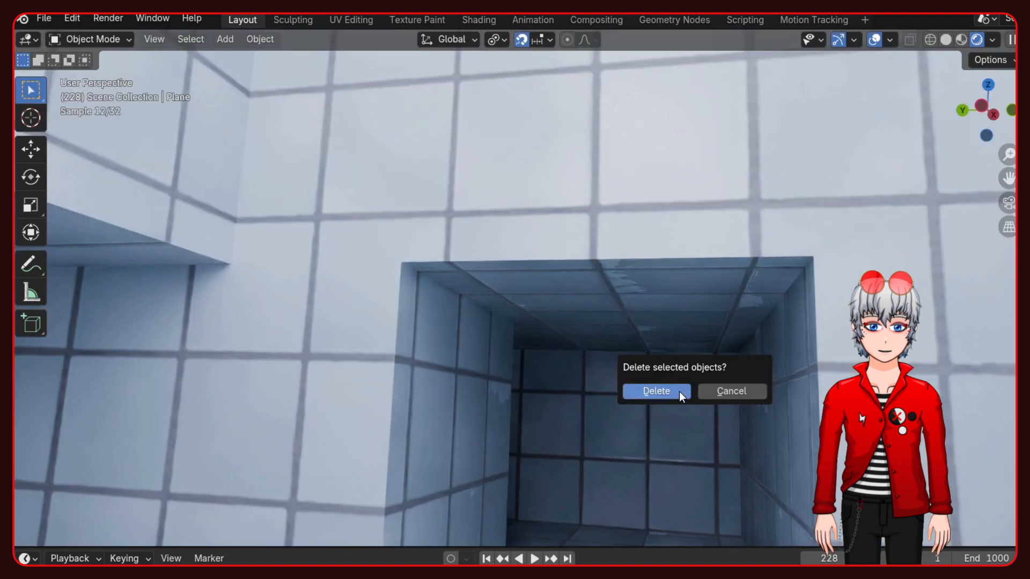
pyautogui.click(679, 391)
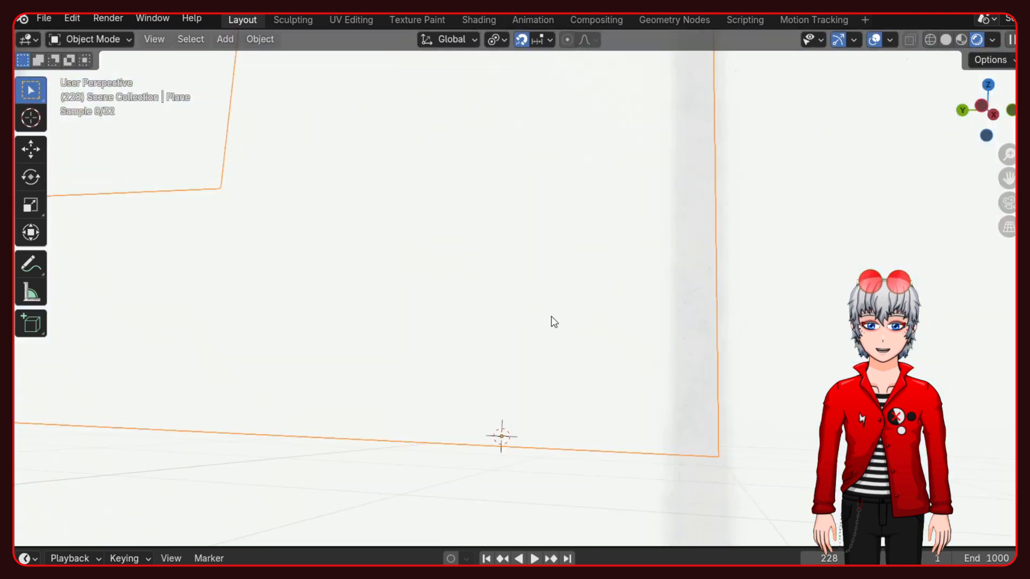
pyautogui.scroll(-8, 555, 333)
pyautogui.moveTo(468, 317); pyautogui.dragTo(501, 401, button='middle')
pyautogui.press('Tab')
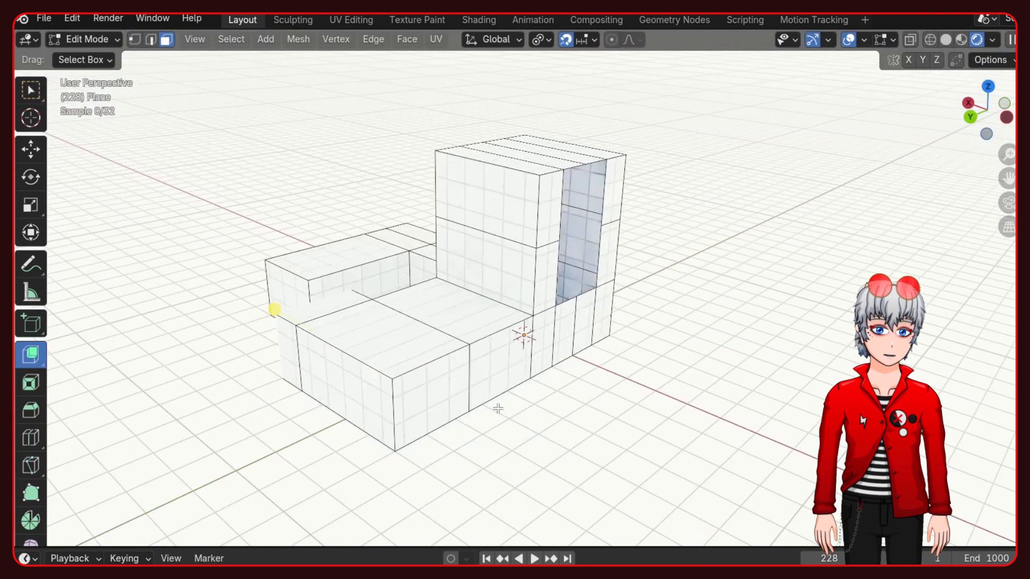
# - Select all of the mesh's UVs and try shifting them across the tile texture
pyautogui.press('a')
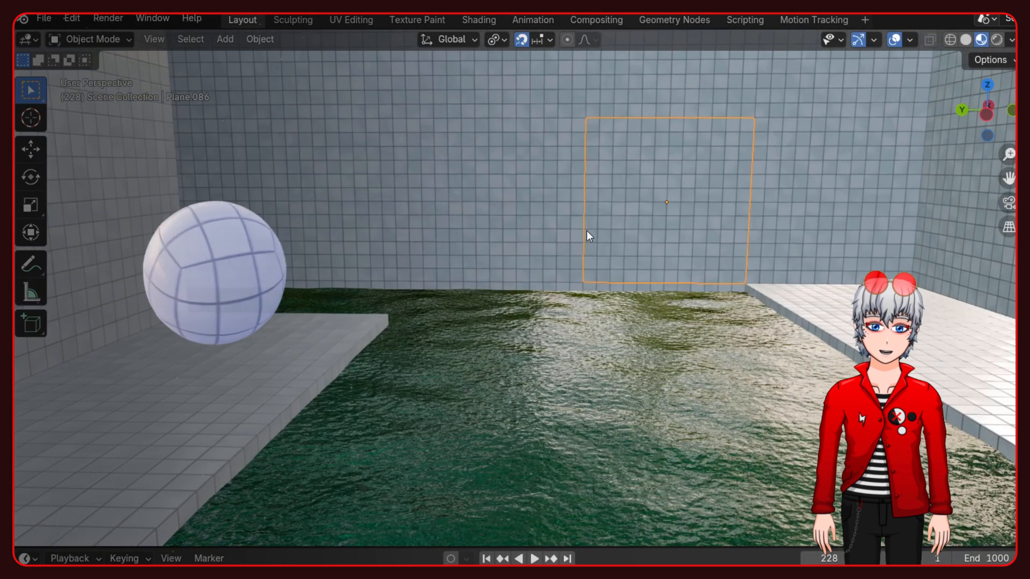
pyautogui.press('g')
pyautogui.rightClick(724, 228)
# - Try moving the tiled back wall and the poolside platform
pyautogui.click(536, 210)
pyautogui.press('g')
pyautogui.rightClick(612, 171)
pyautogui.click(789, 288)
pyautogui.press('g')
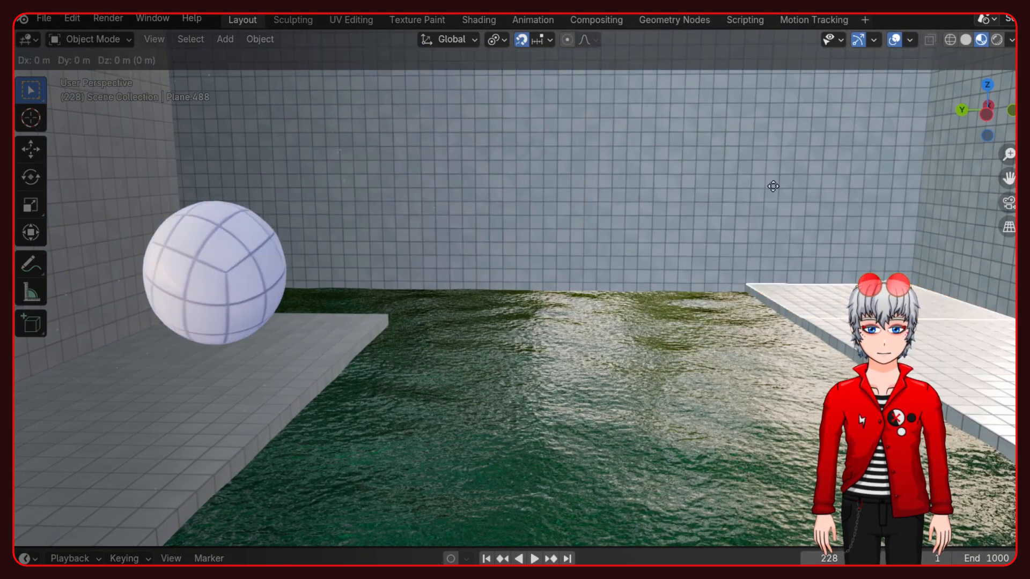
pyautogui.rightClick(801, 277)
# - View the pool room in rendered shading and examine its tiled walls, arched windows, openings and water
pyautogui.moveTo(568, 331); pyautogui.dragTo(527, 301, button='middle')
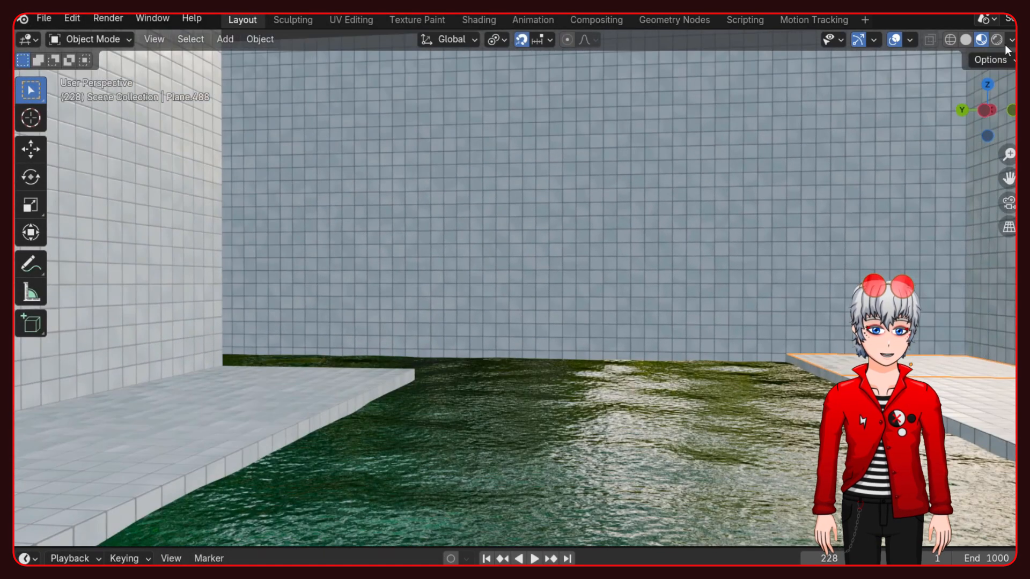
pyautogui.click(997, 39)
pyautogui.moveTo(507, 266); pyautogui.dragTo(177, 265, button='middle')
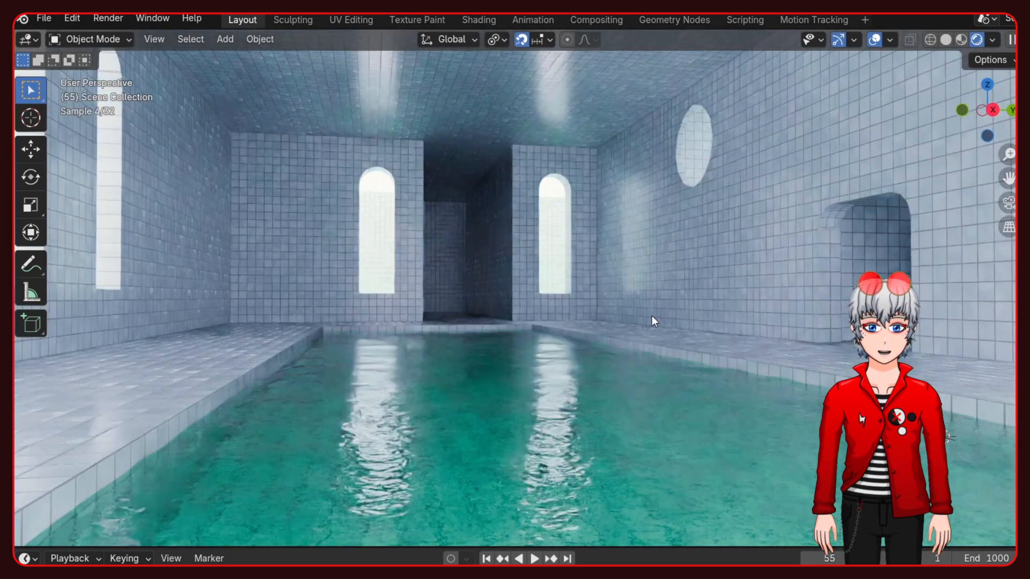
pyautogui.moveTo(652, 315); pyautogui.dragTo(623, 315, button='middle')
pyautogui.moveTo(541, 271); pyautogui.dragTo(529, 270, button='middle')
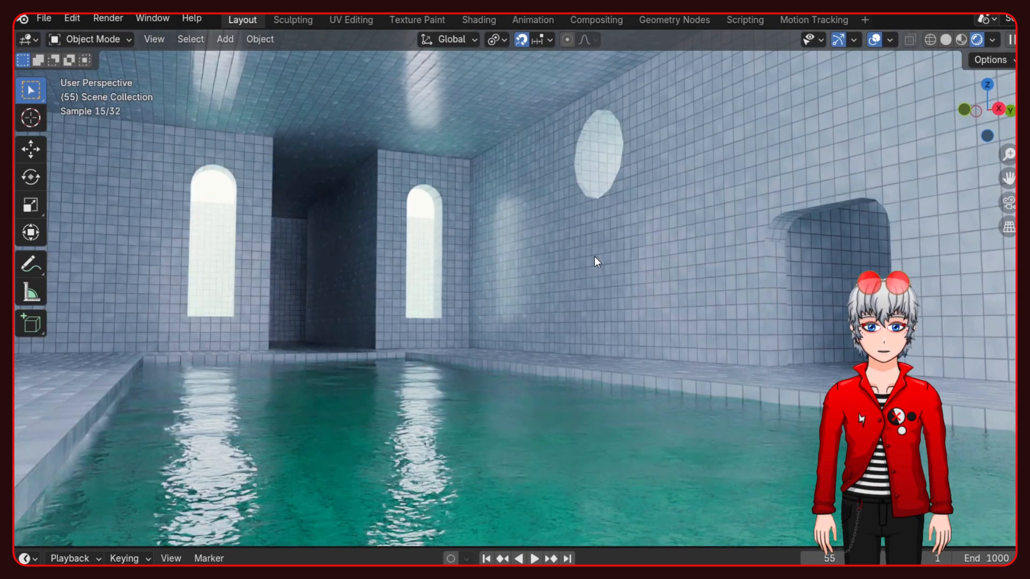
pyautogui.moveTo(594, 256); pyautogui.dragTo(668, 254, button='middle')
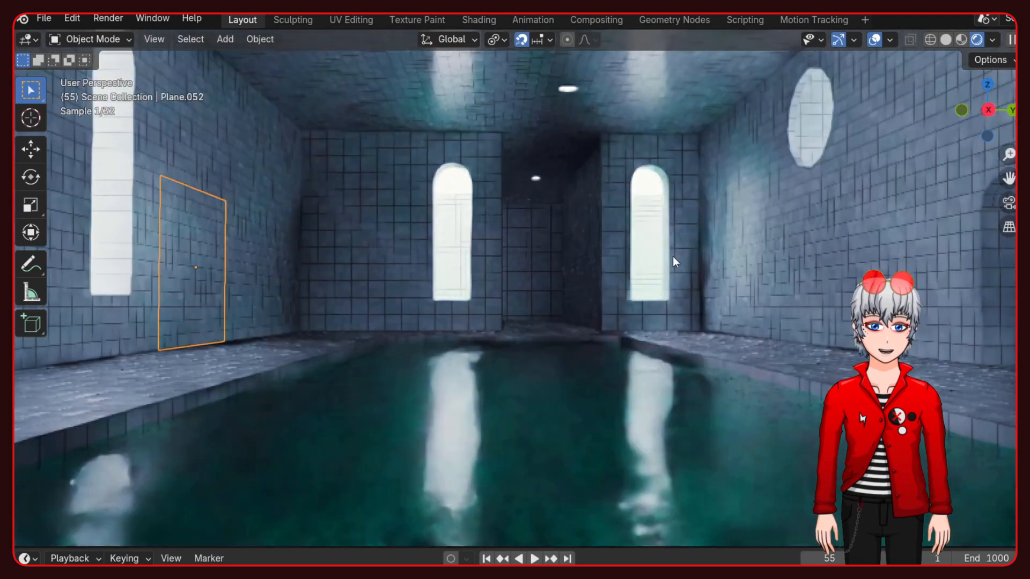
pyautogui.moveTo(671, 258); pyautogui.dragTo(714, 250, button='middle')
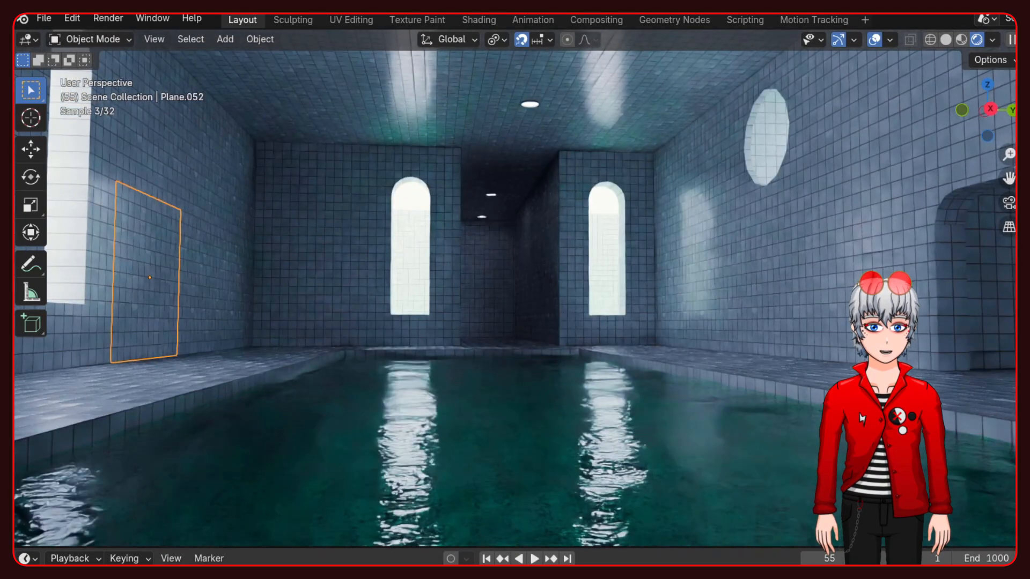
# - Play the animation and examine how the pool room looks in darkness and in light
pyautogui.press('space')
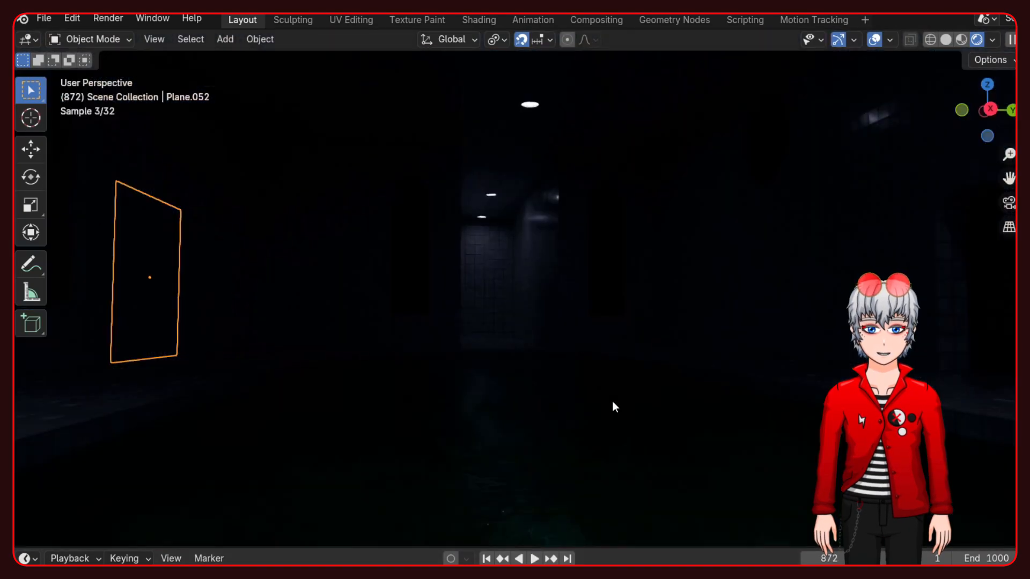
pyautogui.moveTo(687, 368)
pyautogui.mouseDown(button='middle')
pyautogui.moveTo(720, 369)
pyautogui.moveTo(674, 378)
pyautogui.moveTo(676, 370)
pyautogui.mouseUp(button='middle')
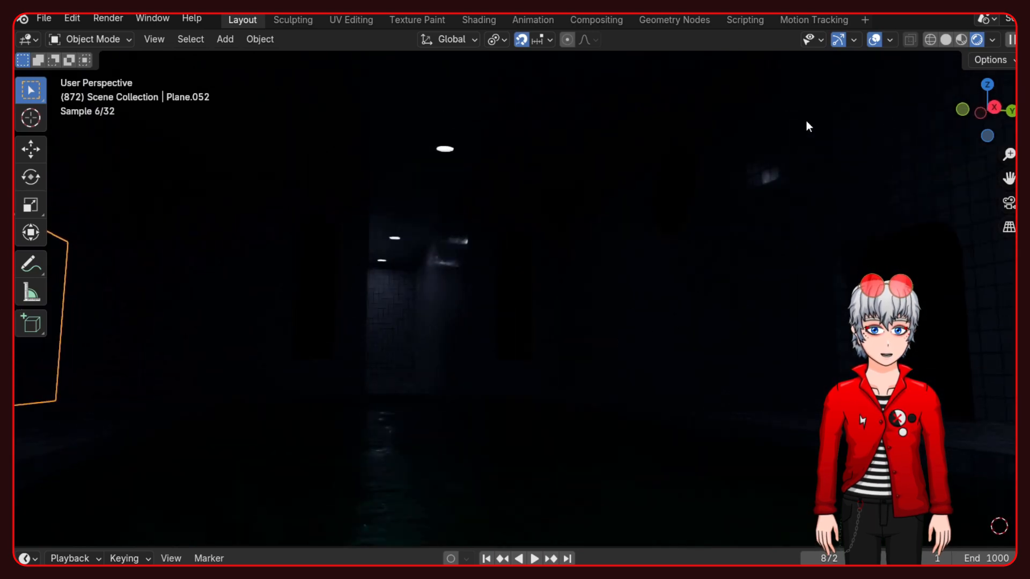
pyautogui.moveTo(723, 221); pyautogui.dragTo(348, 303, button='middle')
pyautogui.press('space')
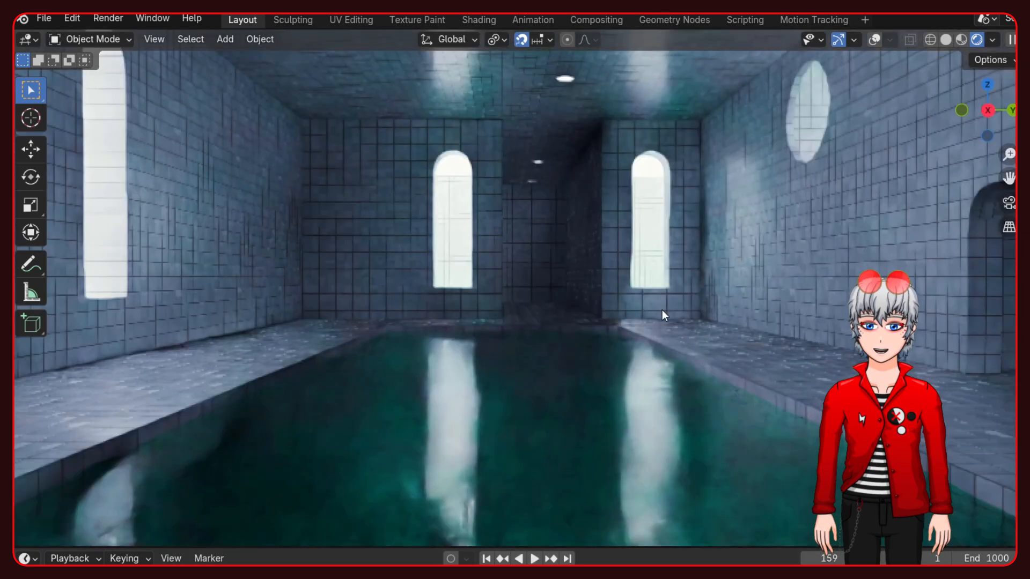
pyautogui.moveTo(580, 283); pyautogui.dragTo(671, 240, button='middle')
pyautogui.keyDown('shift'); pyautogui.moveTo(600, 286); pyautogui.dragTo(578, 301, button='middle'); pyautogui.keyUp('shift')
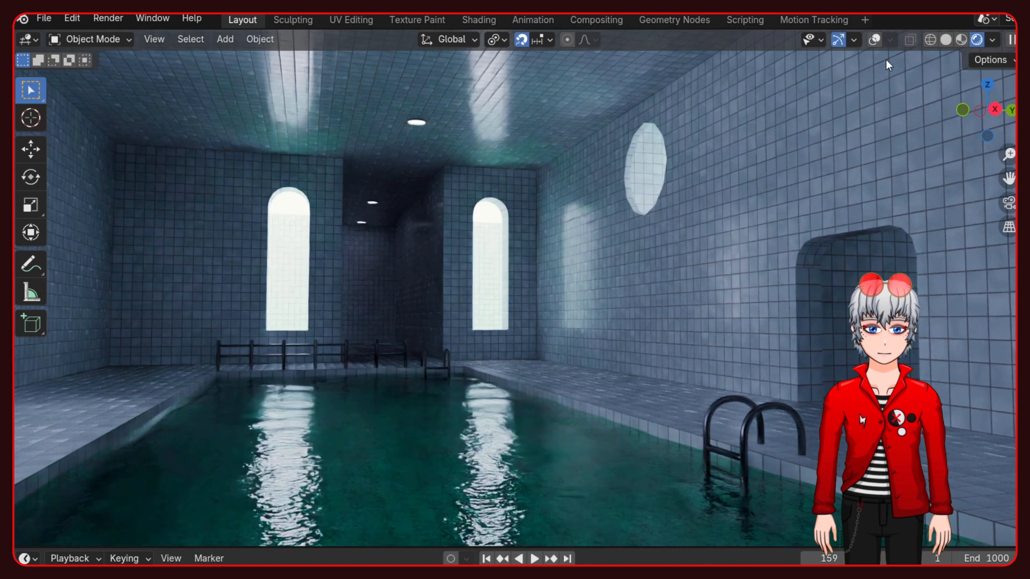
# - Inspect the pool ladder up close in solid shading and again in rendered shading with the water
pyautogui.click(945, 39)
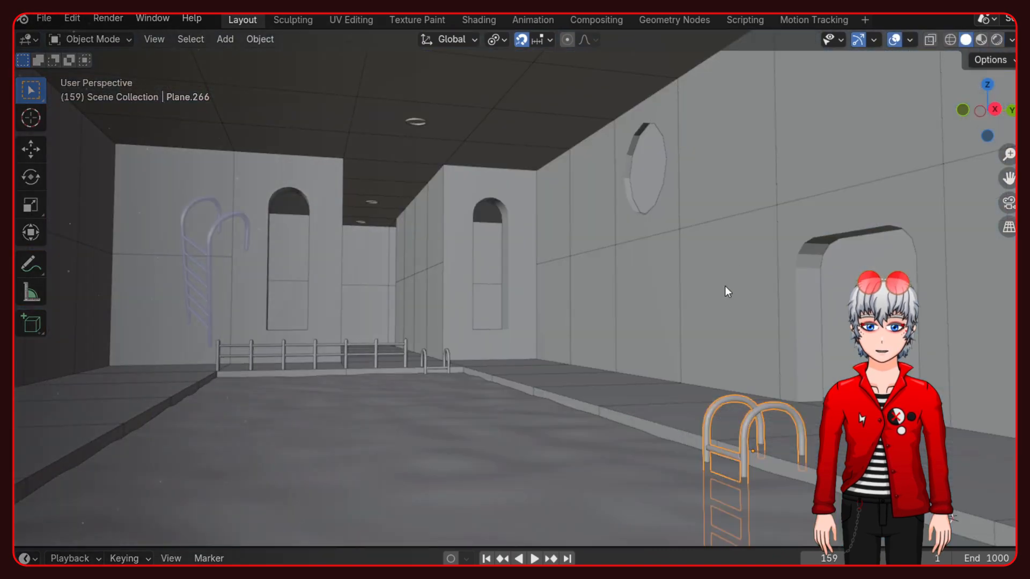
pyautogui.press('KP_Decimal')
pyautogui.moveTo(656, 252); pyautogui.dragTo(777, 146, button='middle')
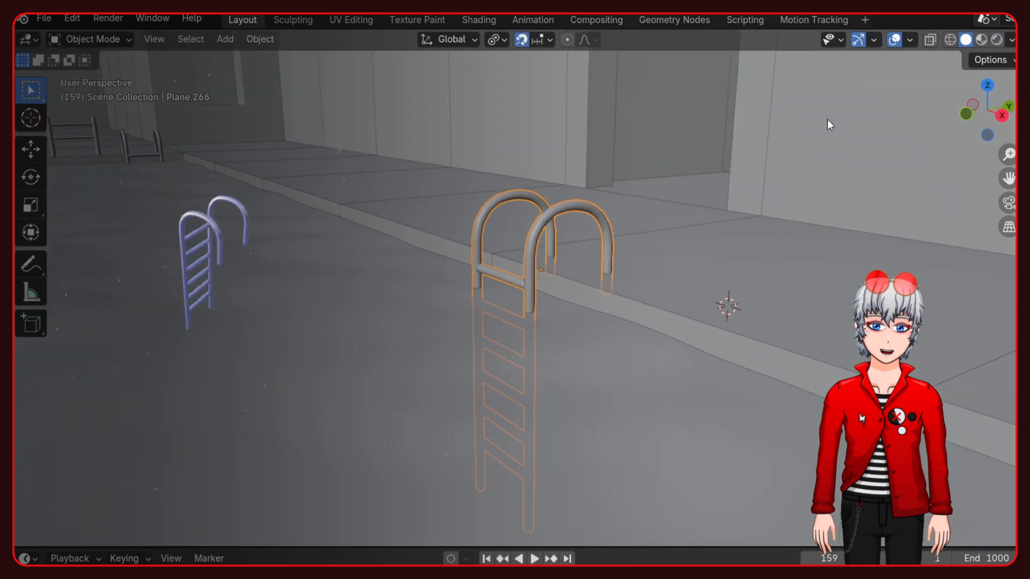
pyautogui.click(995, 40)
pyautogui.scroll(1, 591, 194)
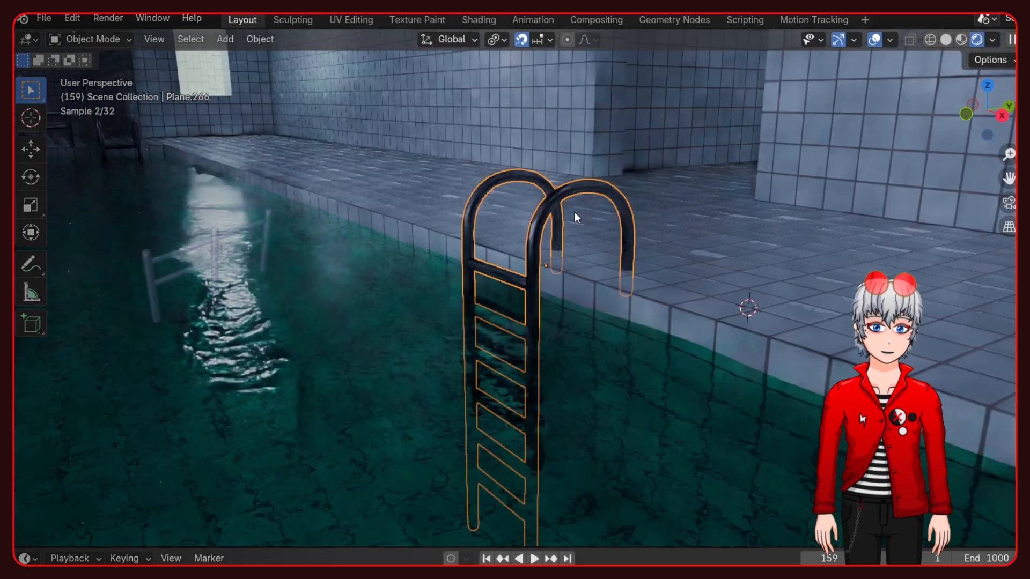
pyautogui.keyDown('shift'); pyautogui.moveTo(624, 299); pyautogui.dragTo(807, 365, button='middle'); pyautogui.keyUp('shift')
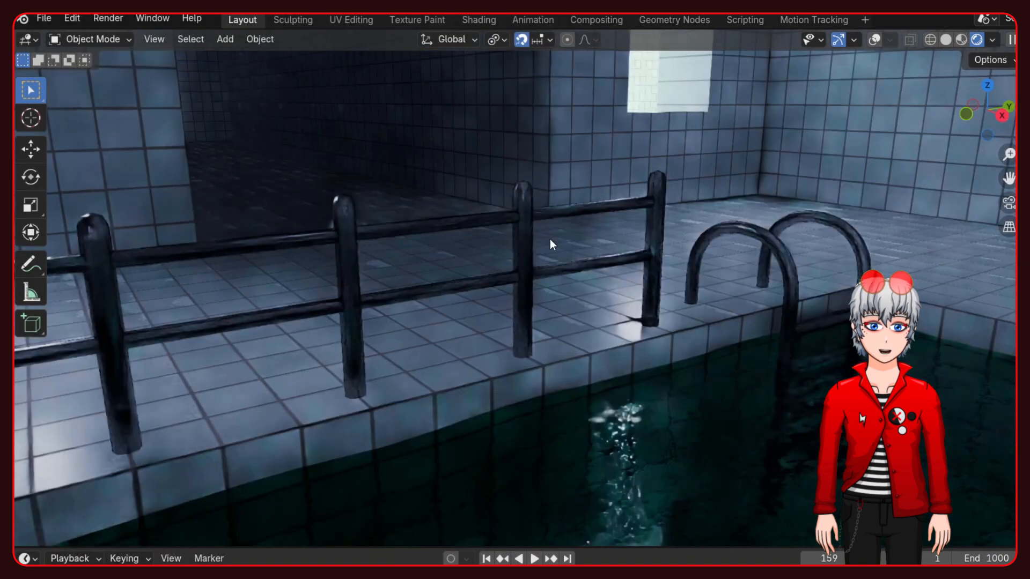
pyautogui.moveTo(549, 239); pyautogui.dragTo(427, 234, button='middle')
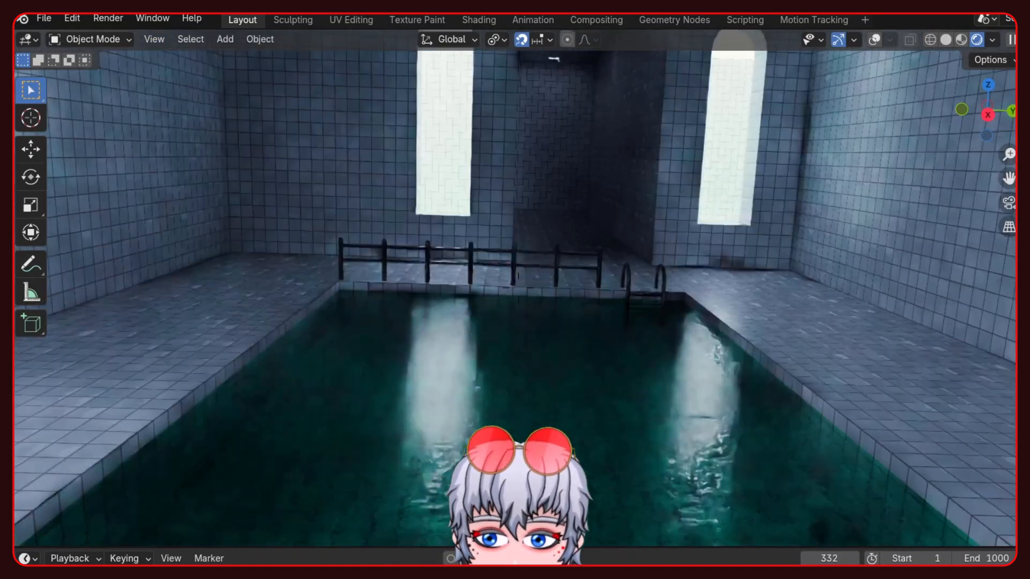
# - Walk through the rendered pool room and its flooded tiled corridors to the red swim ring
pyautogui.press('w')
pyautogui.press('w')
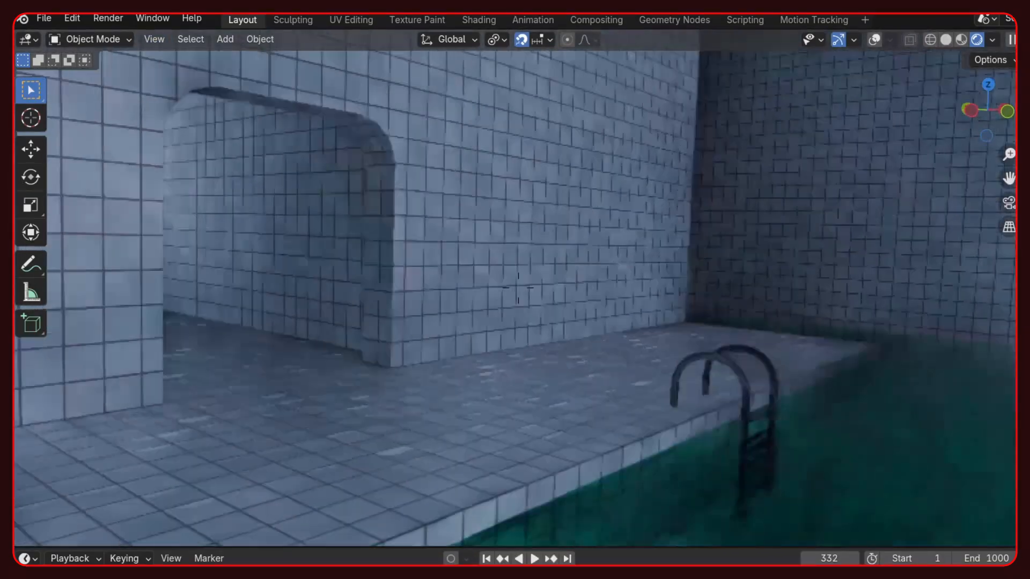
pyautogui.press('w')
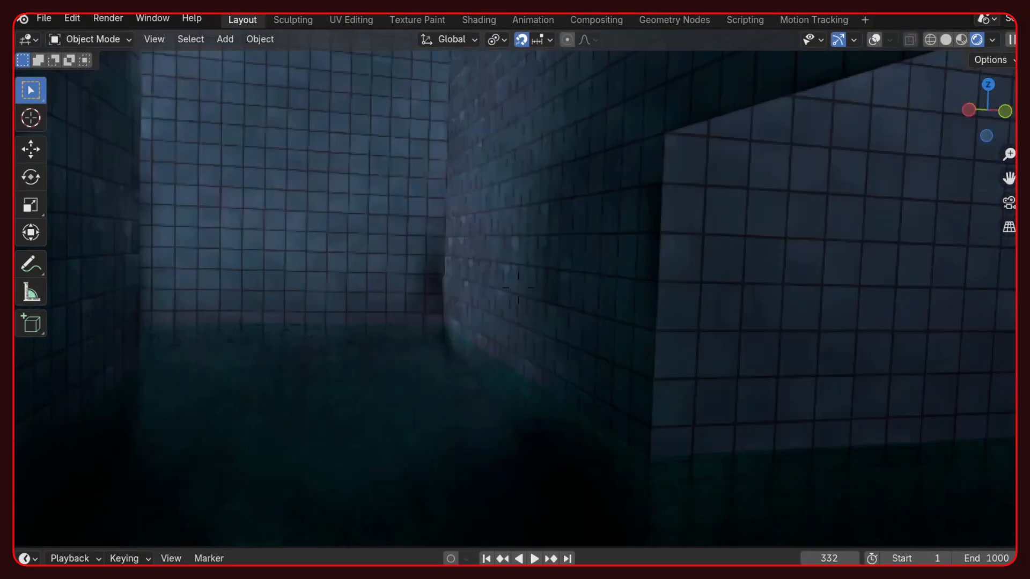
pyautogui.press('d')
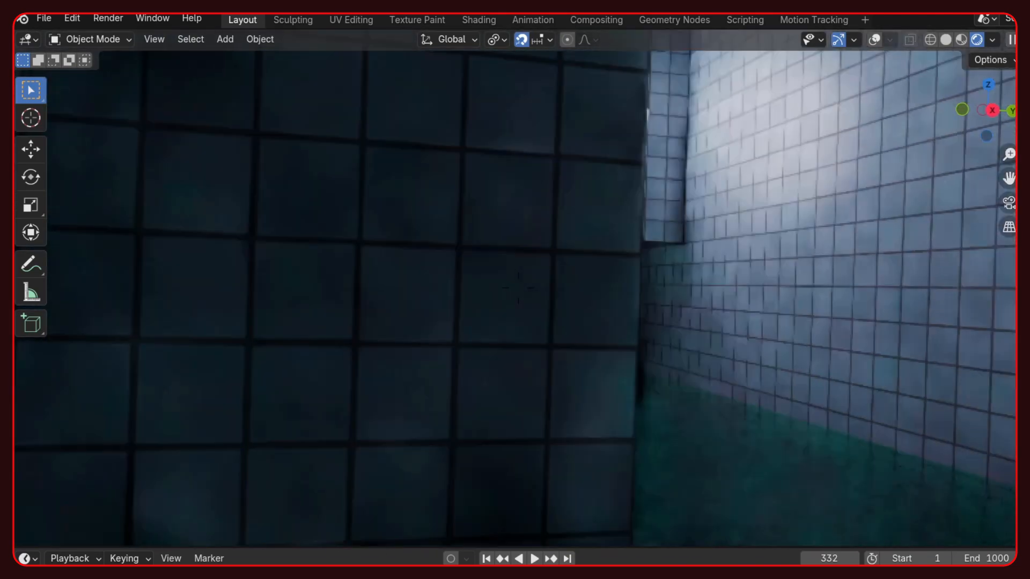
pyautogui.press('w')
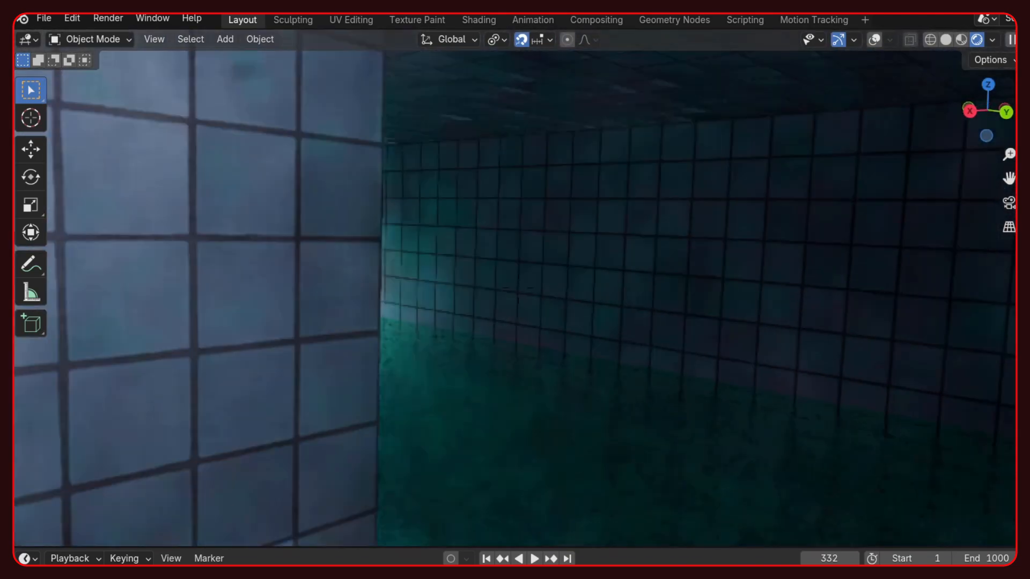
pyautogui.press('w')
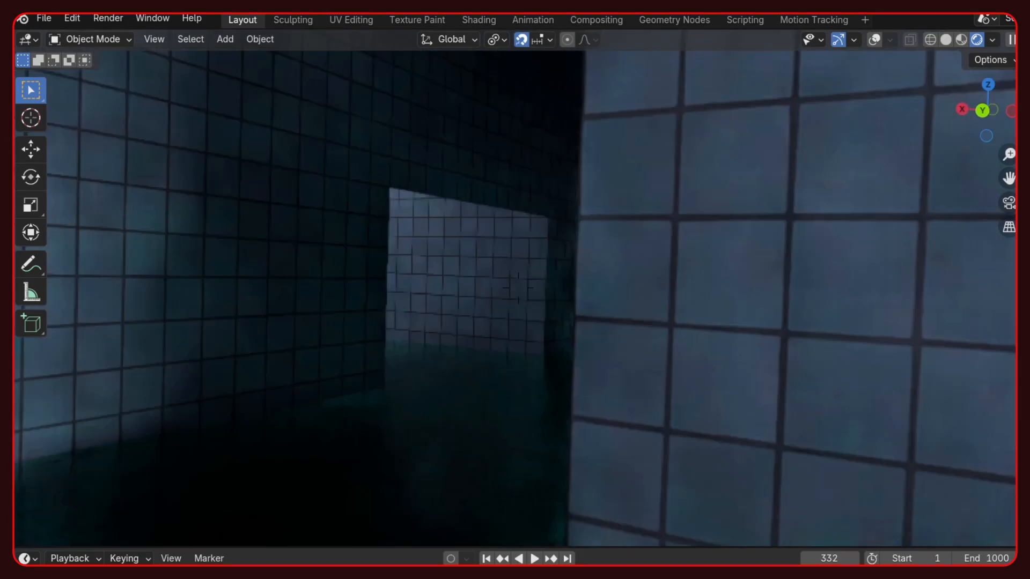
pyautogui.press('w')
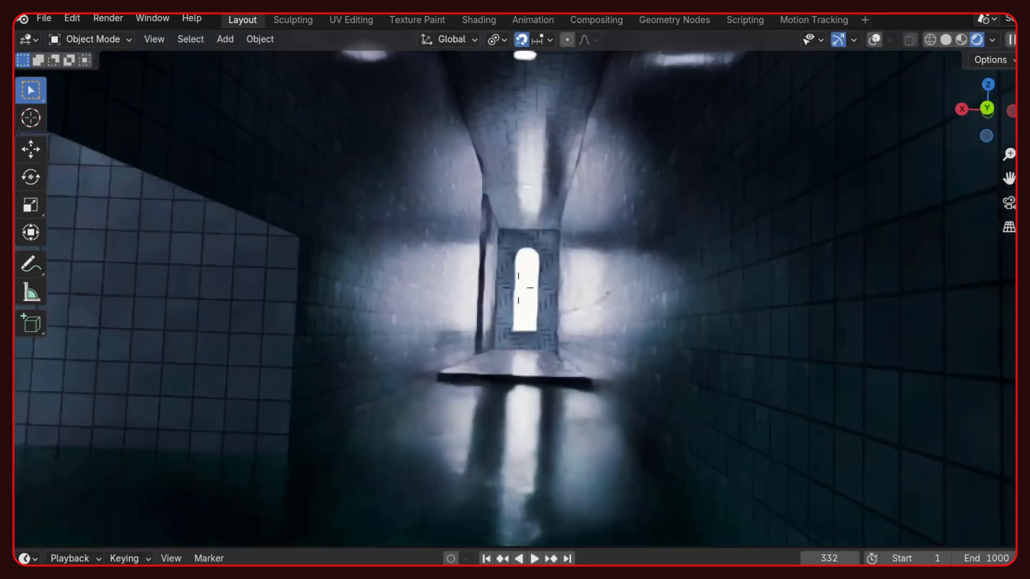
pyautogui.press('w')
pyautogui.press('s')
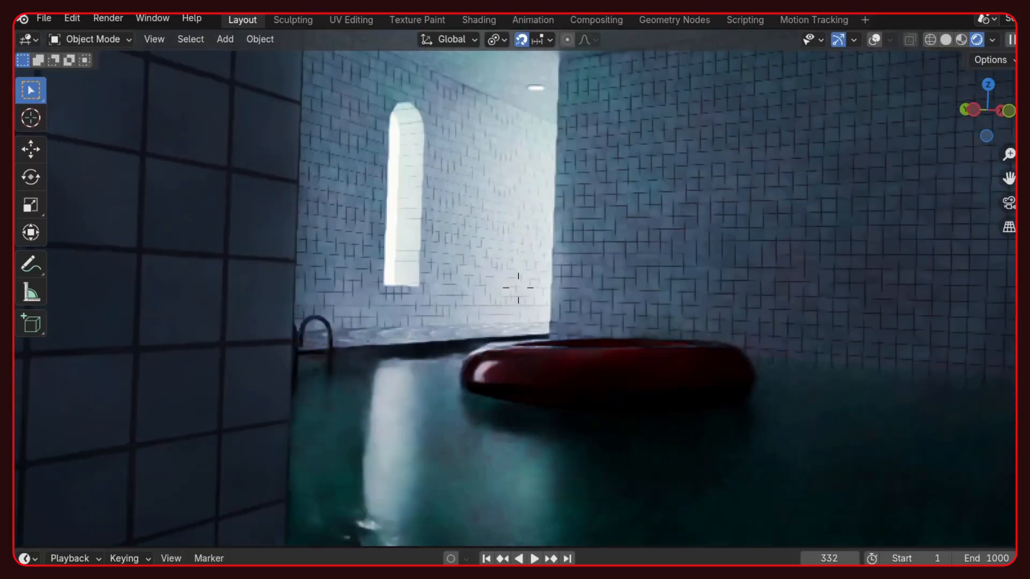